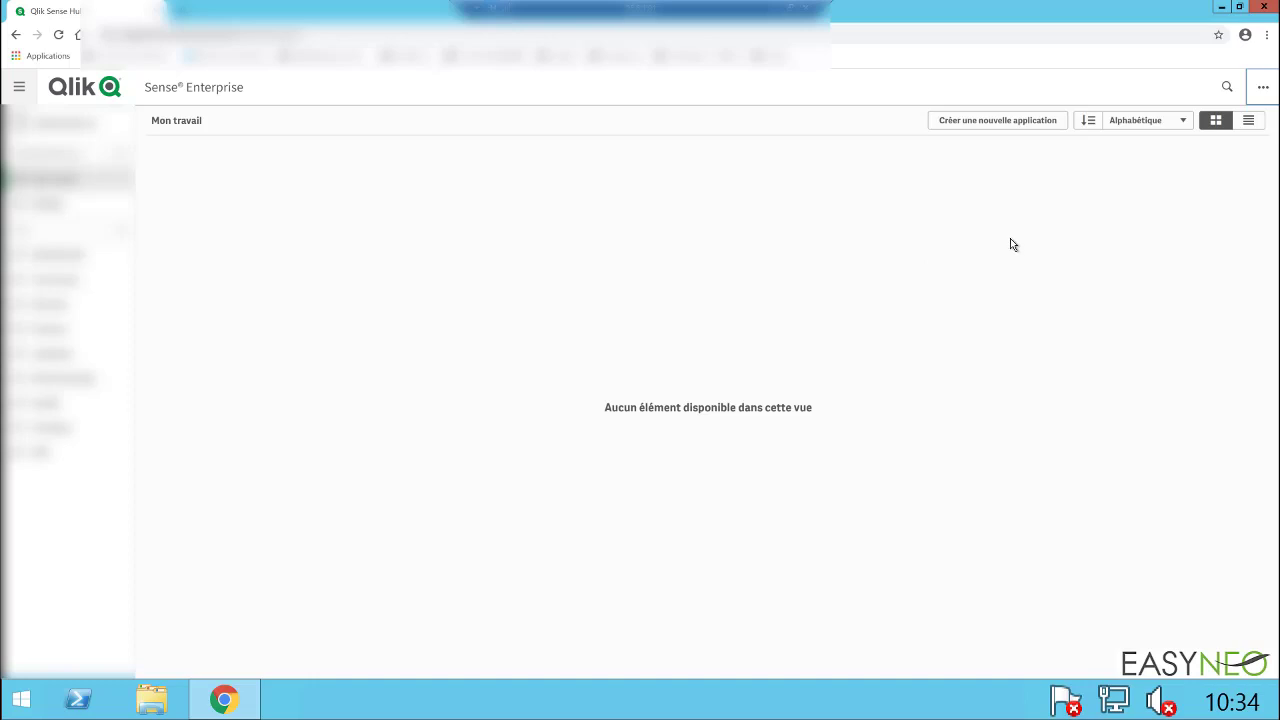
Step: Go to the Dev Hub and open the QlikView converter tool
left_click(1263, 92)
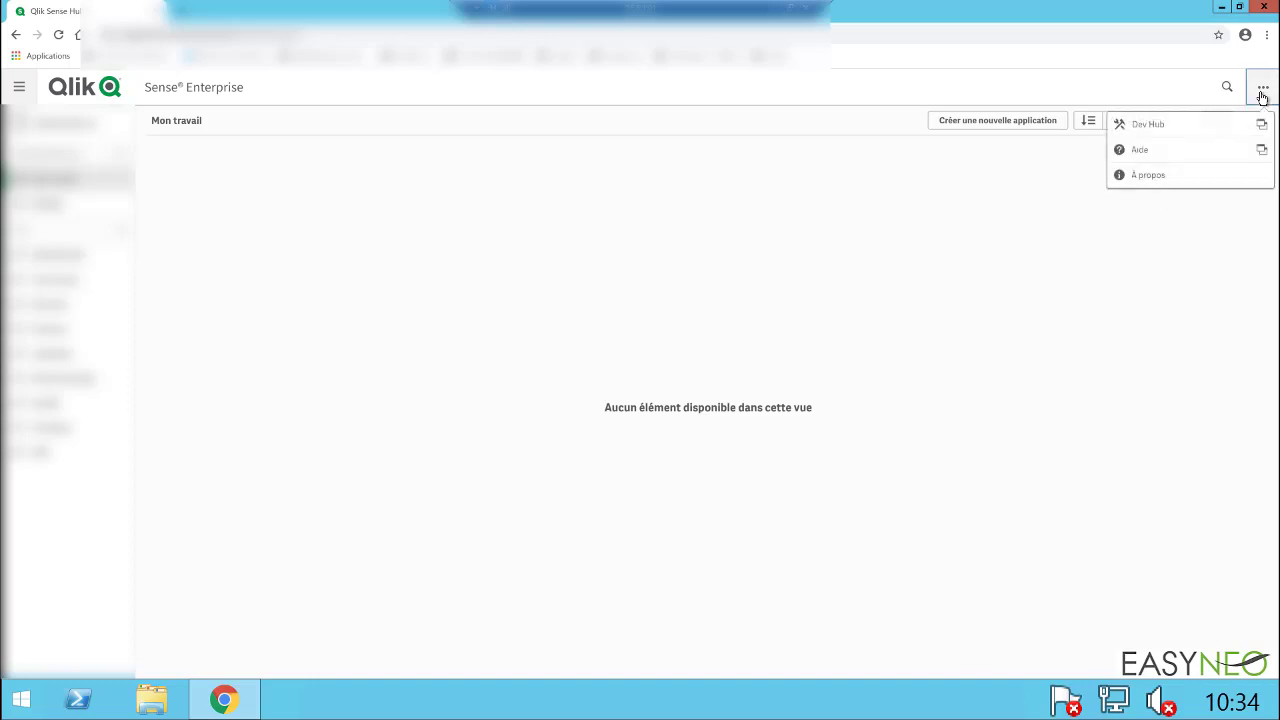
left_click(1176, 129)
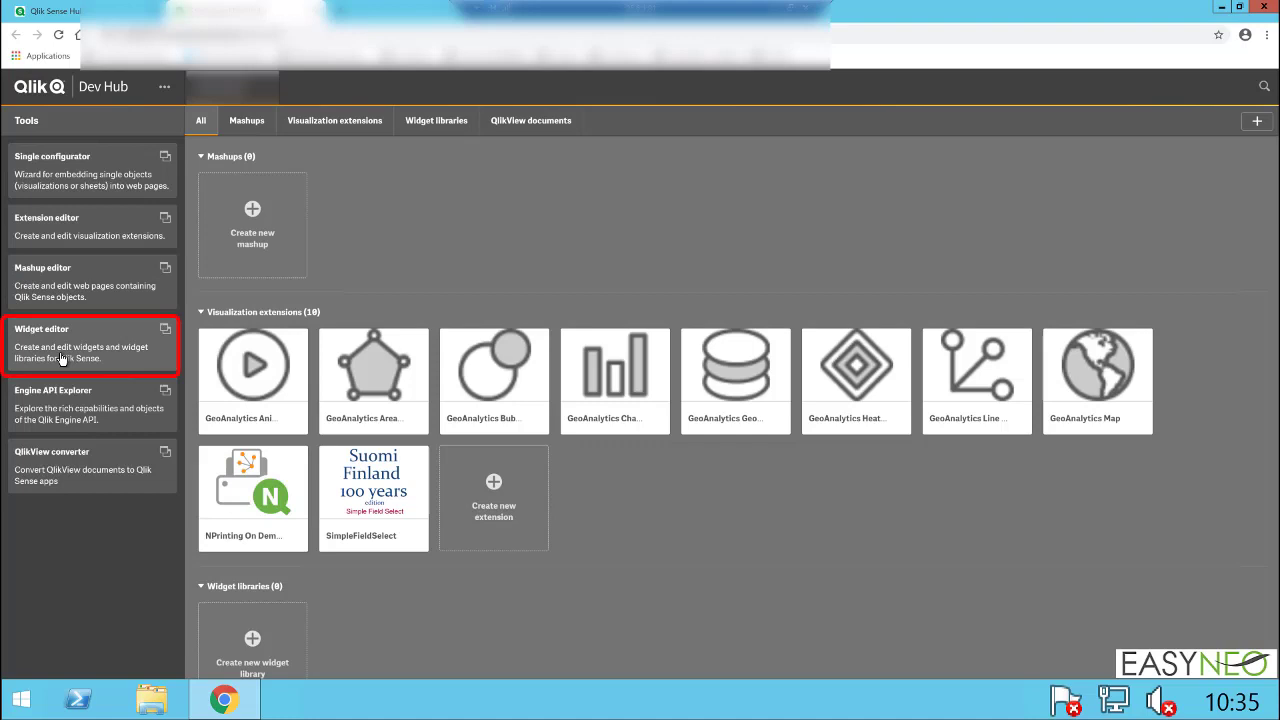
left_click(84, 481)
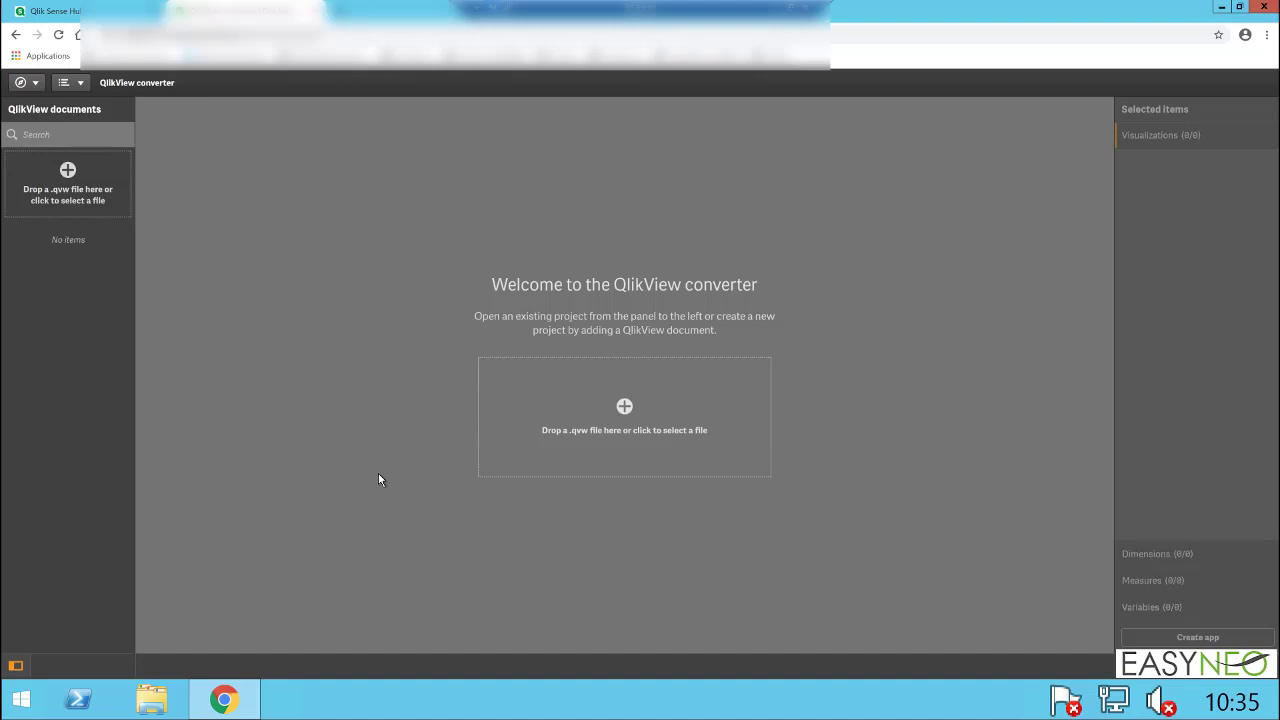
Step: Upload the QlikView file Suivi Activité.qvw to the converter and open the processed document
left_click(512, 406)
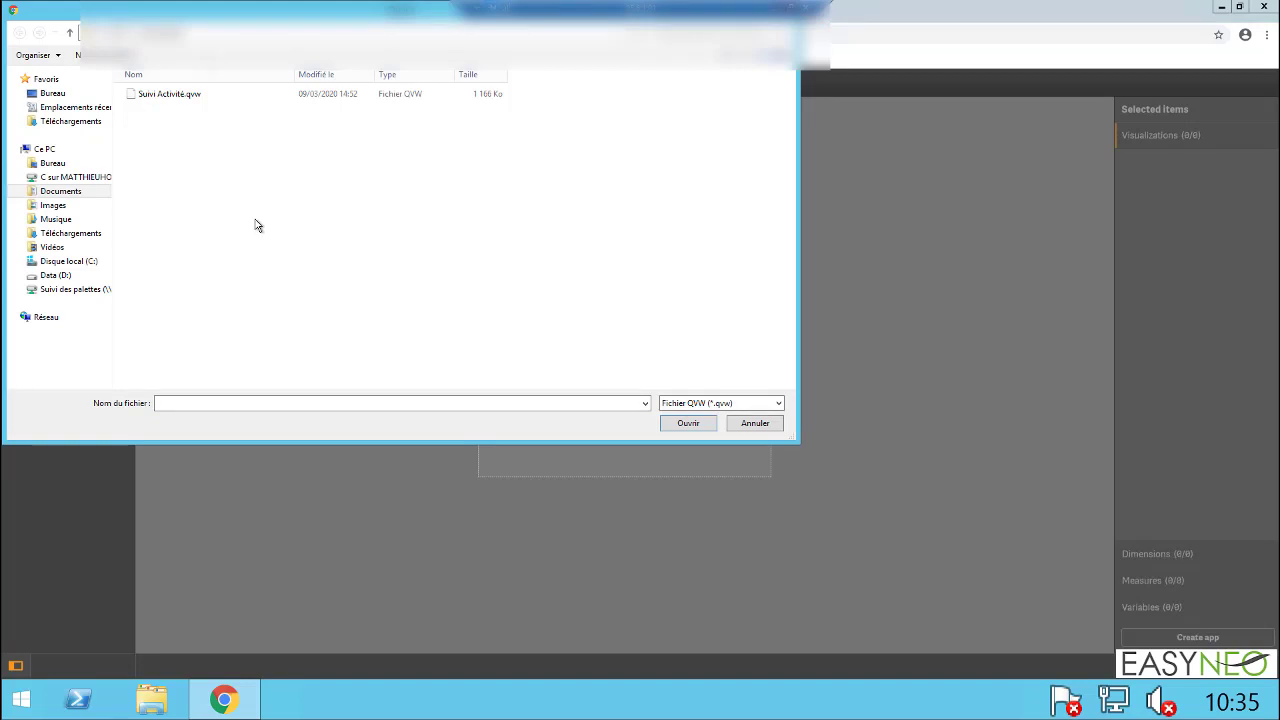
left_click(178, 96)
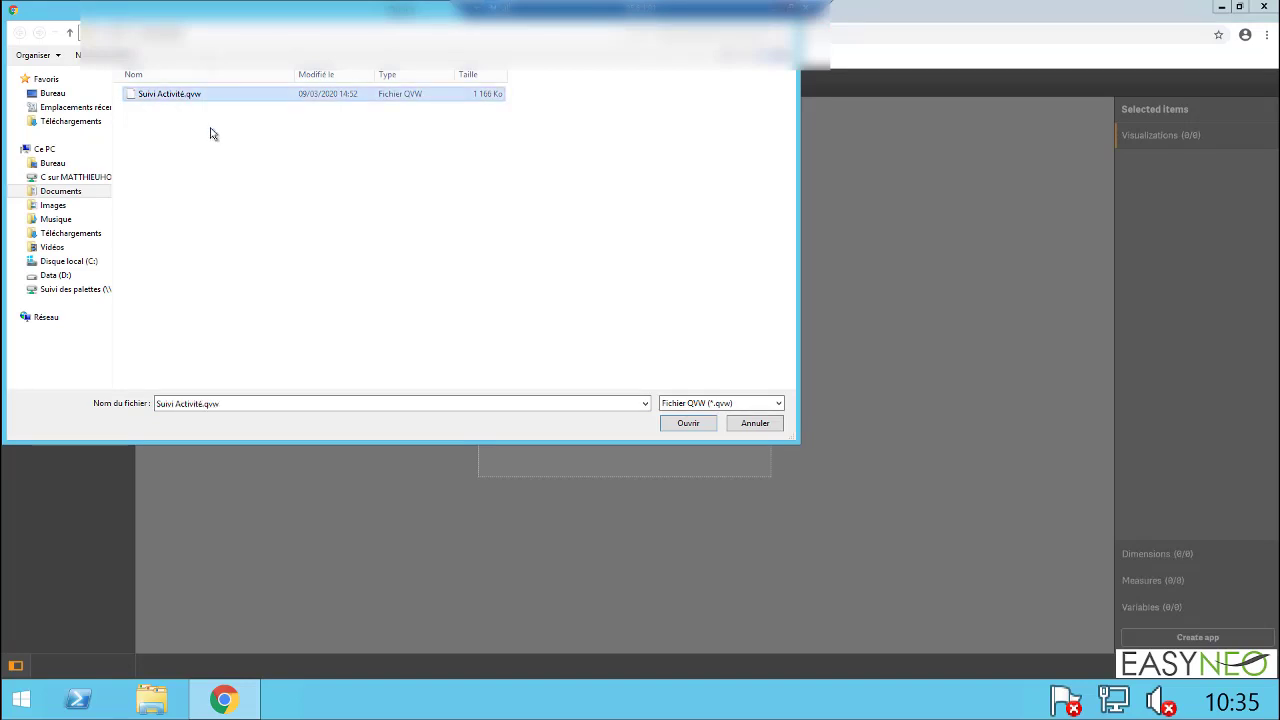
left_click(688, 424)
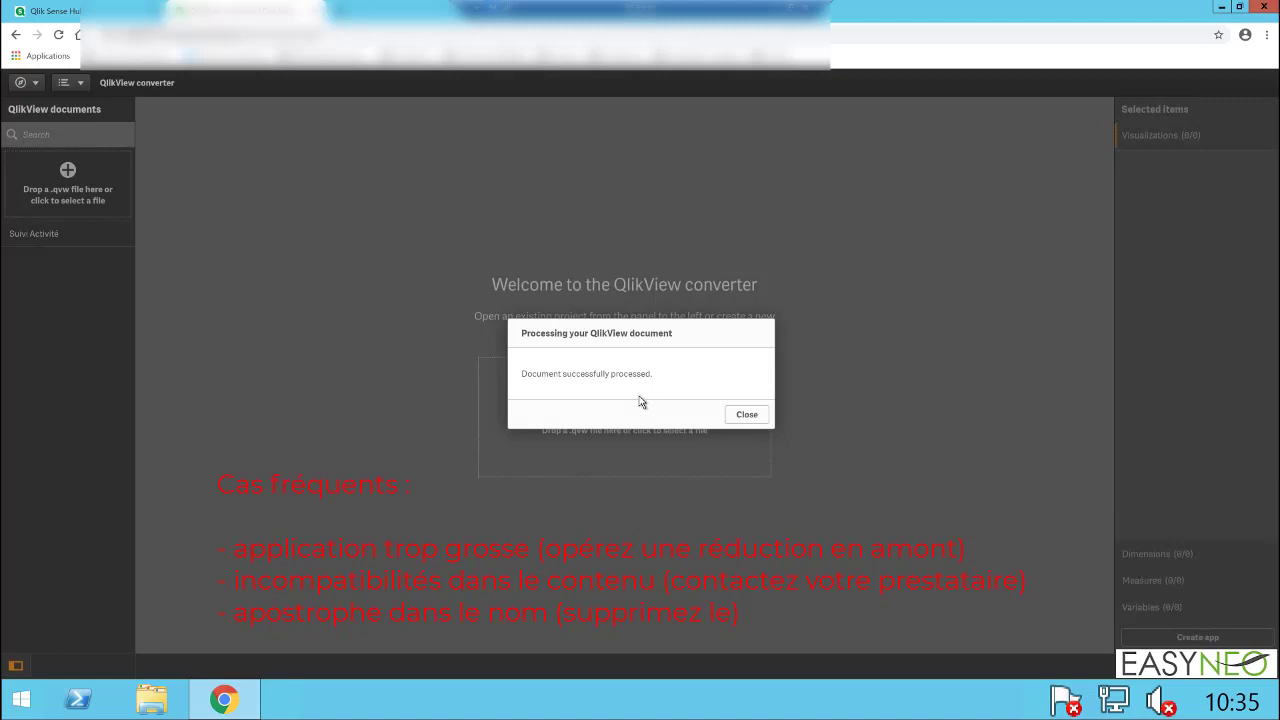
left_click(745, 414)
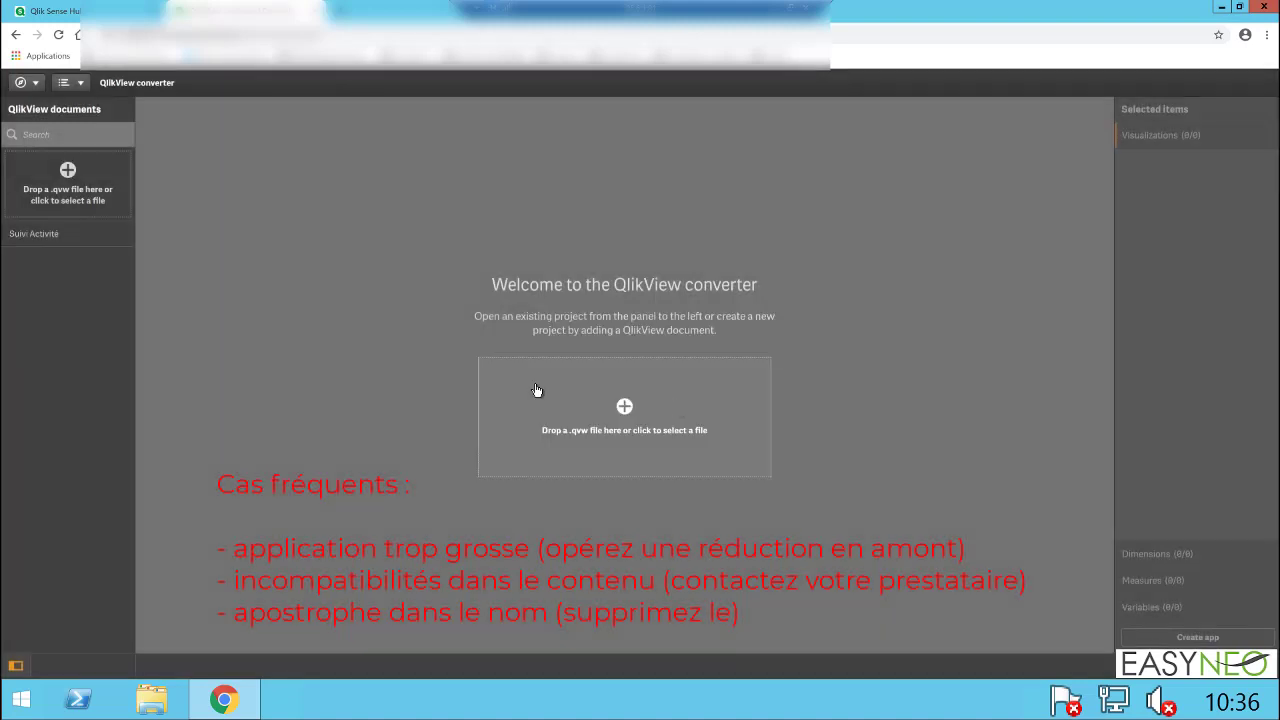
left_click(61, 240)
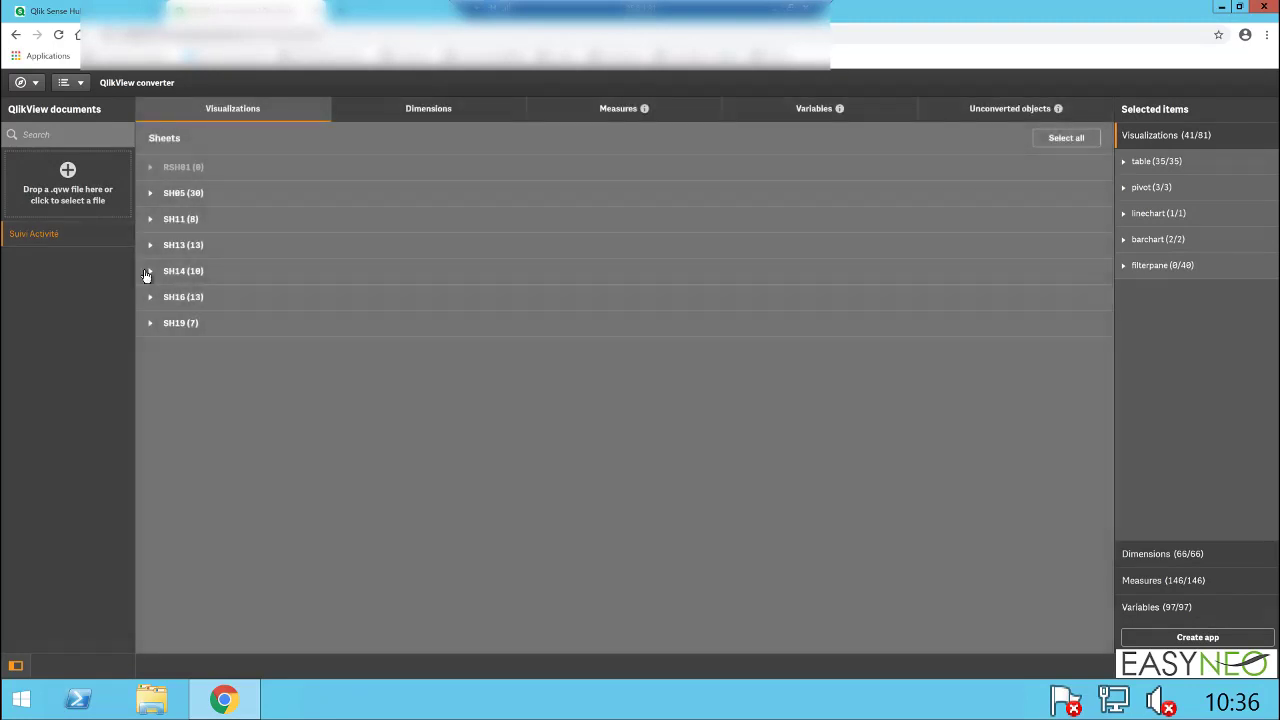
Step: Examine the object names, types and selection states on sheets SH05 and SH11
left_click(151, 194)
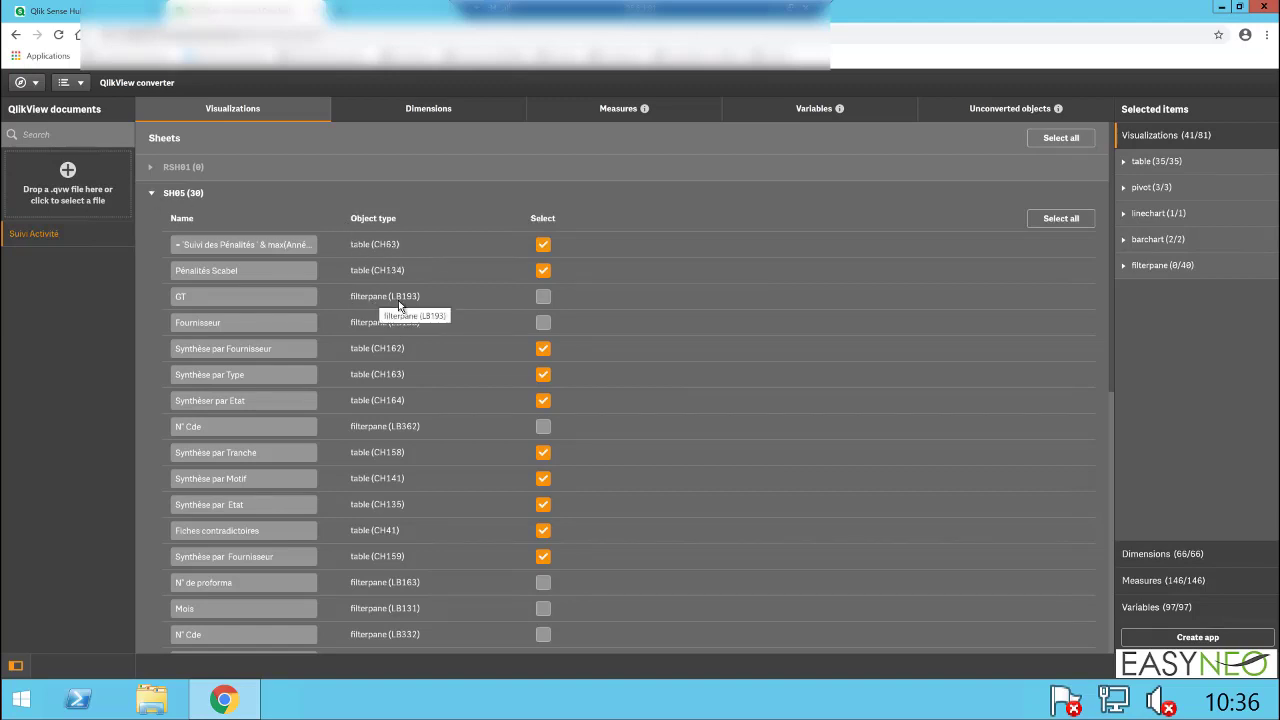
scroll(362, 466, "down", 5)
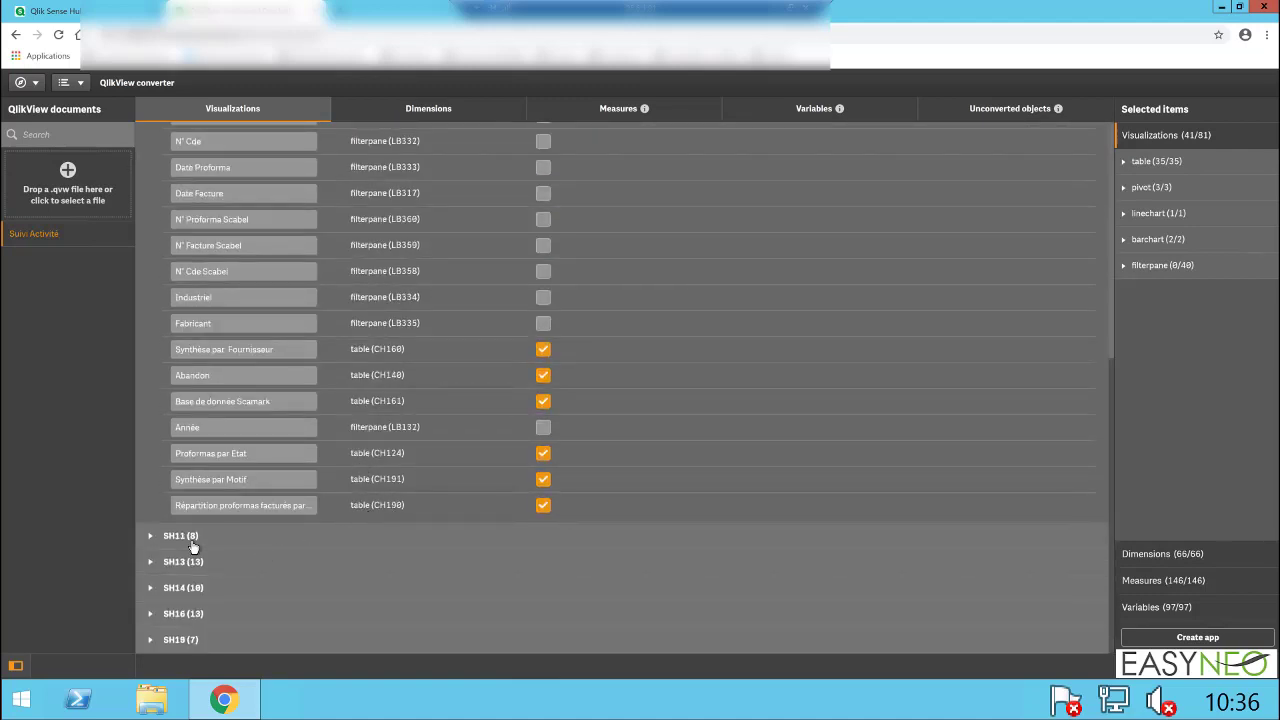
left_click(155, 540)
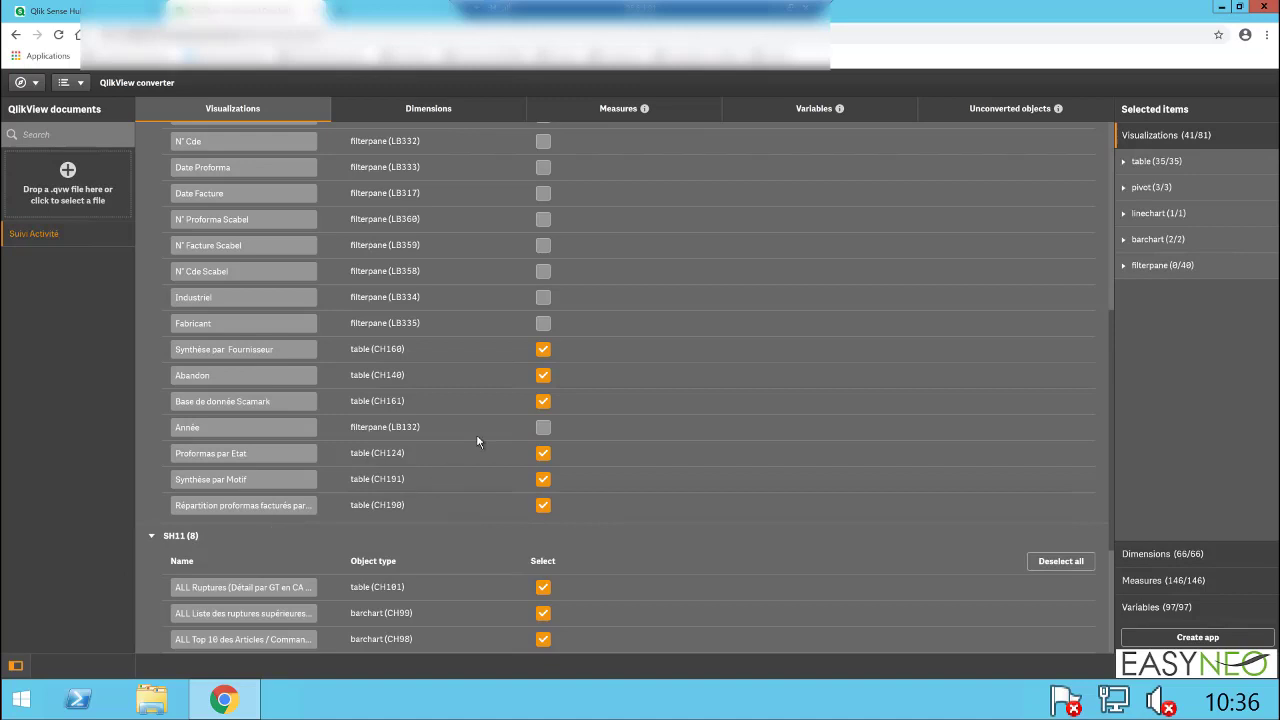
scroll(474, 434, "down", 1)
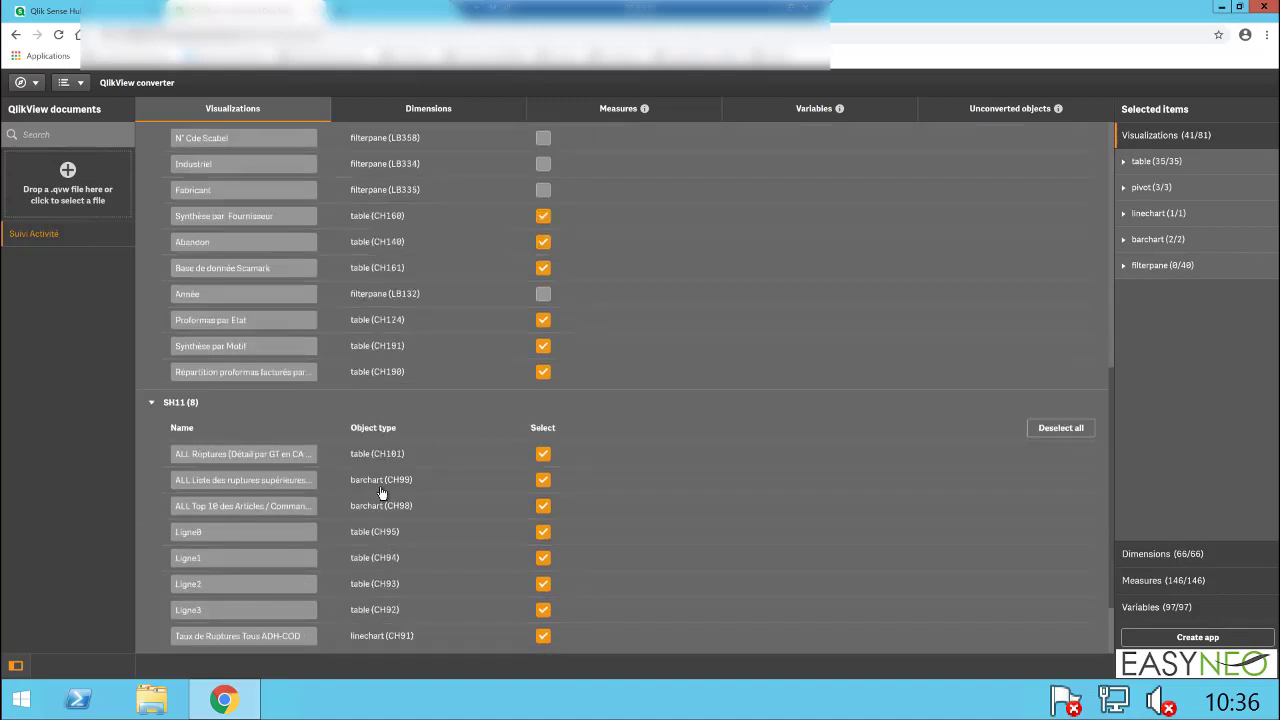
scroll(381, 493, "down", 1)
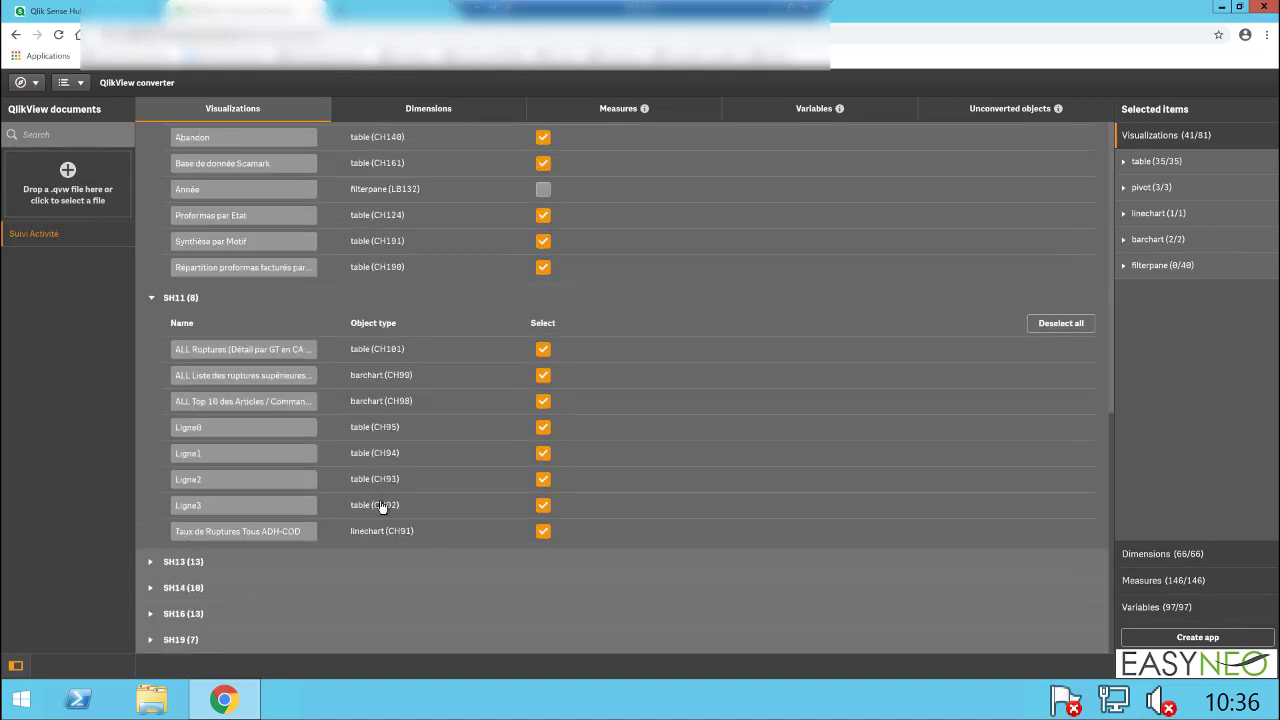
scroll(412, 546, "up", 10)
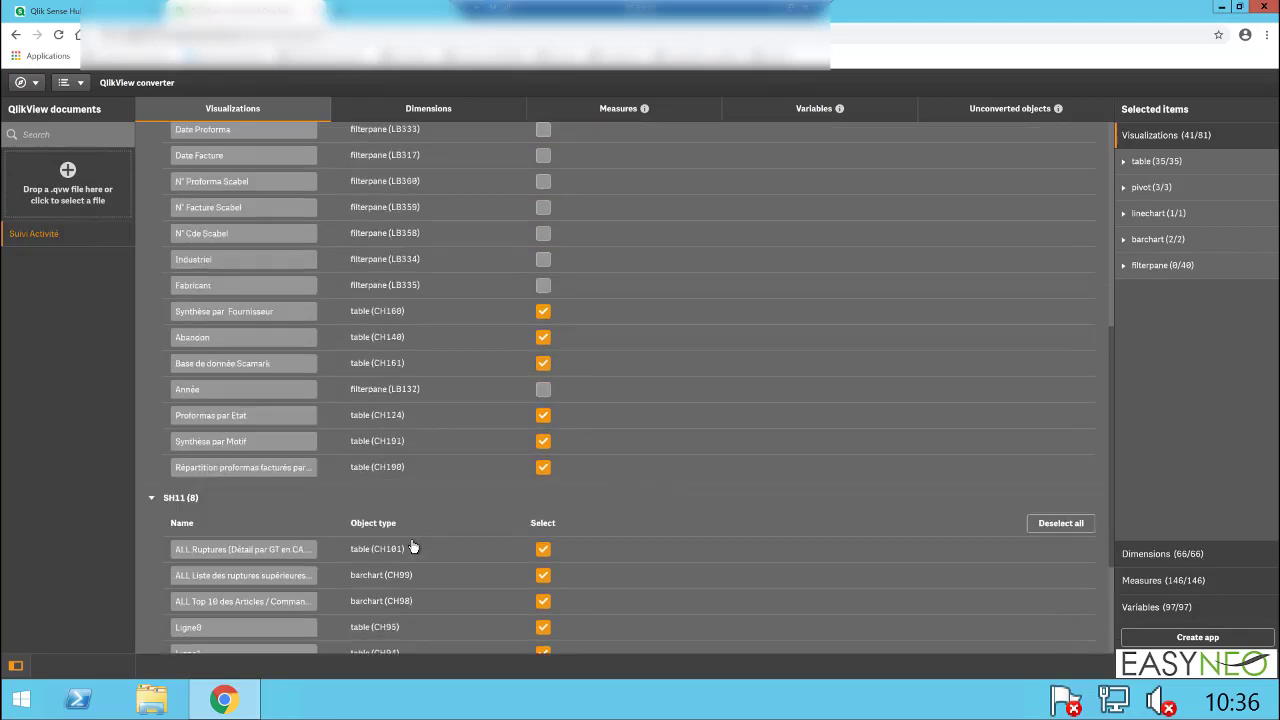
scroll(412, 544, "up", 1)
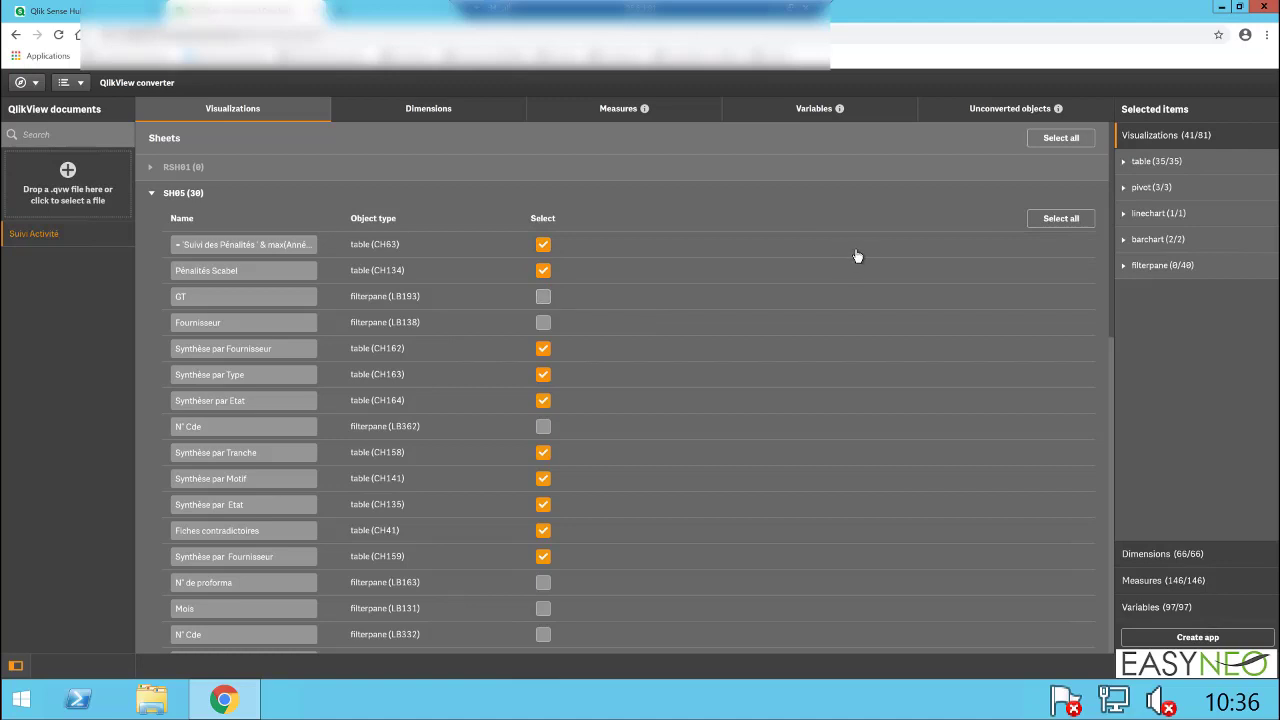
Step: Select the visualizations of all sheets for conversion, leaving out only the "ALL Ruptures" table (CH101) on sheet SH11
left_click(1059, 222)
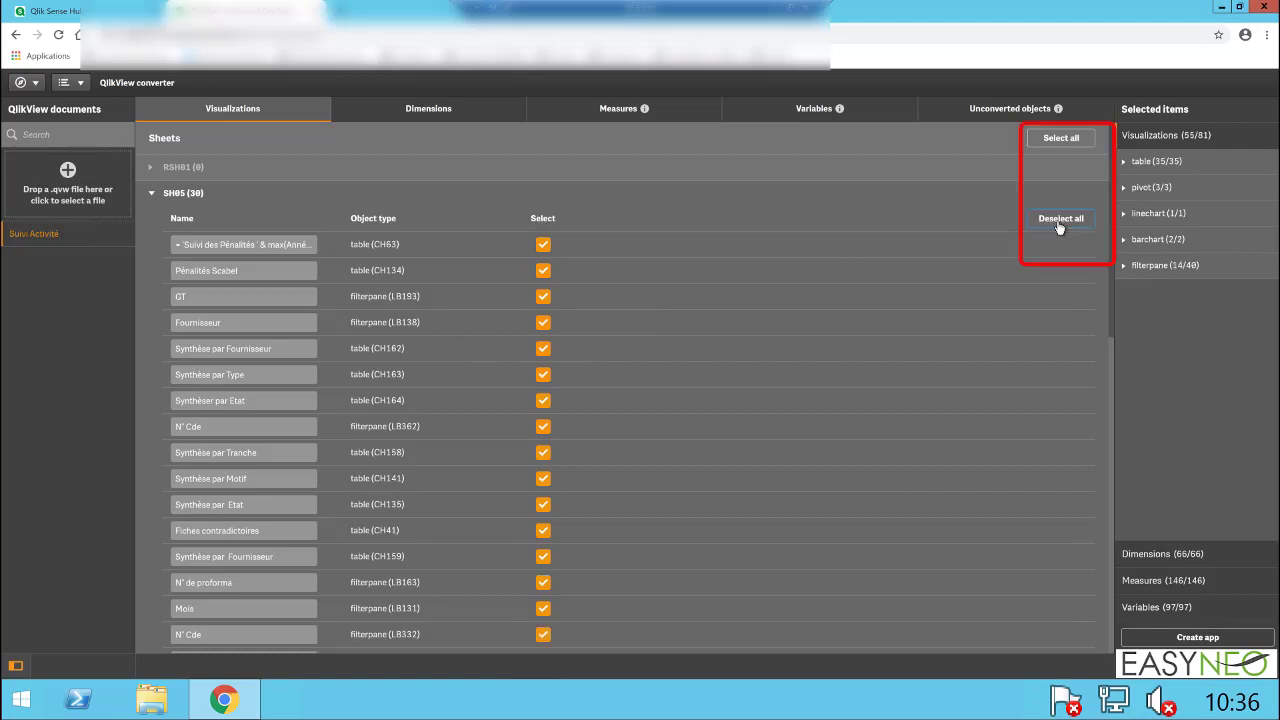
left_click(154, 195)
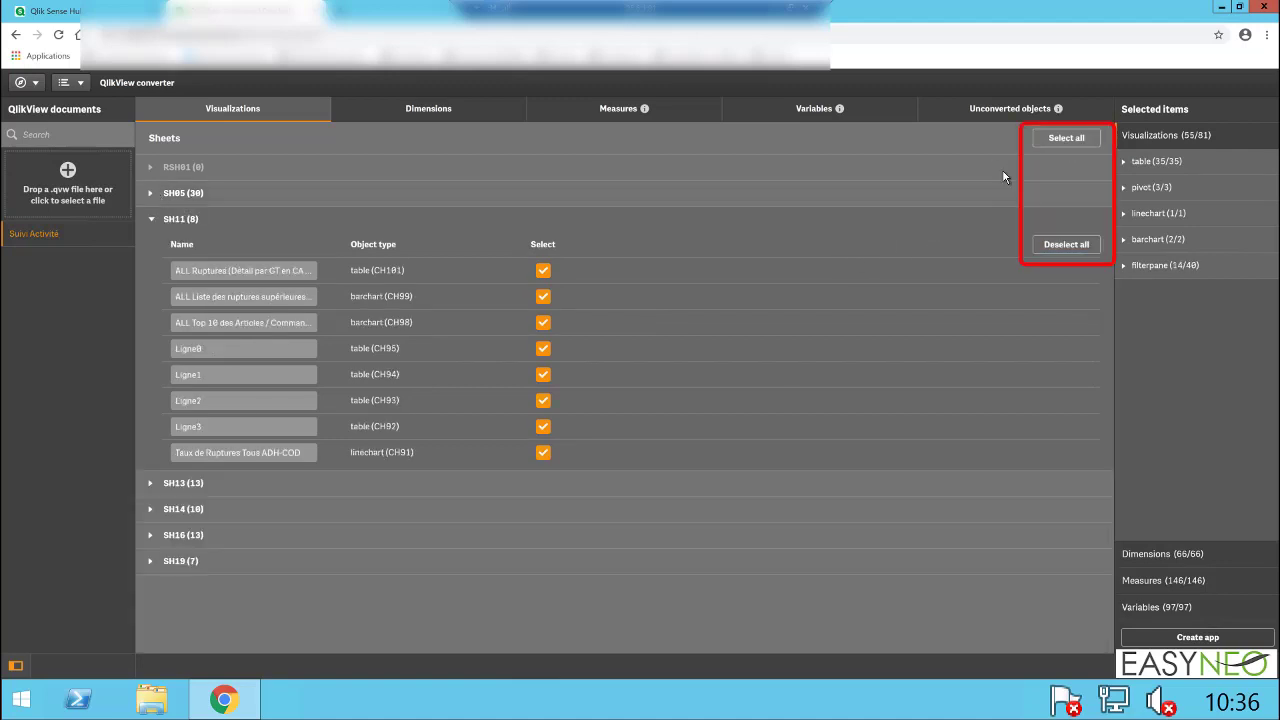
left_click(1058, 142)
left_click(543, 271)
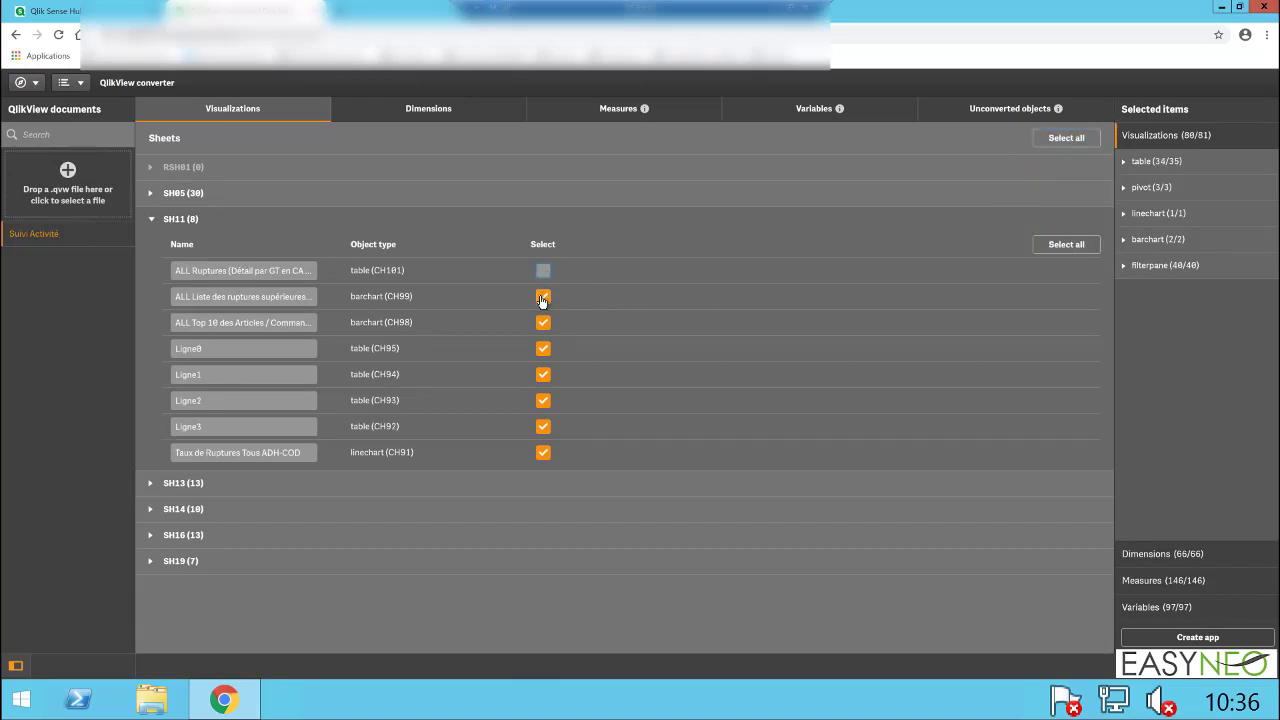
left_click(152, 222)
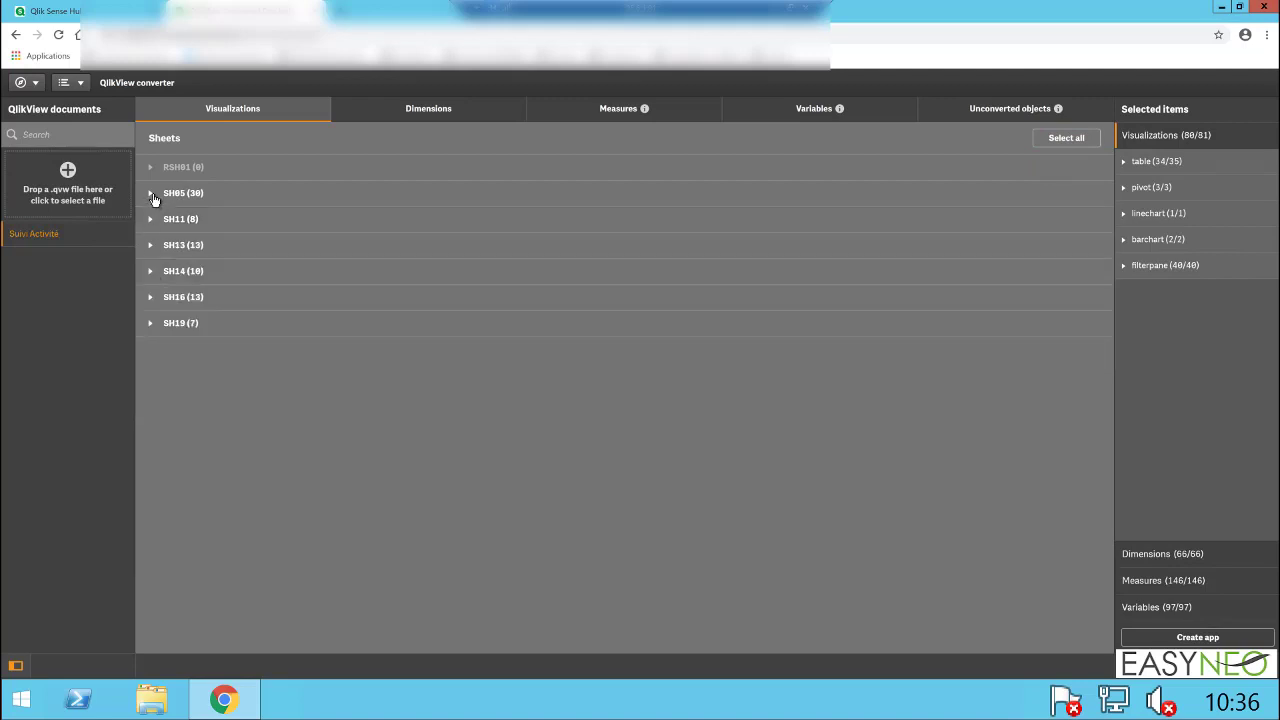
Step: Compare the editable object names on sheets SH05 and SH13, such as the Mois filter panes and the penalty tables
left_click(152, 195)
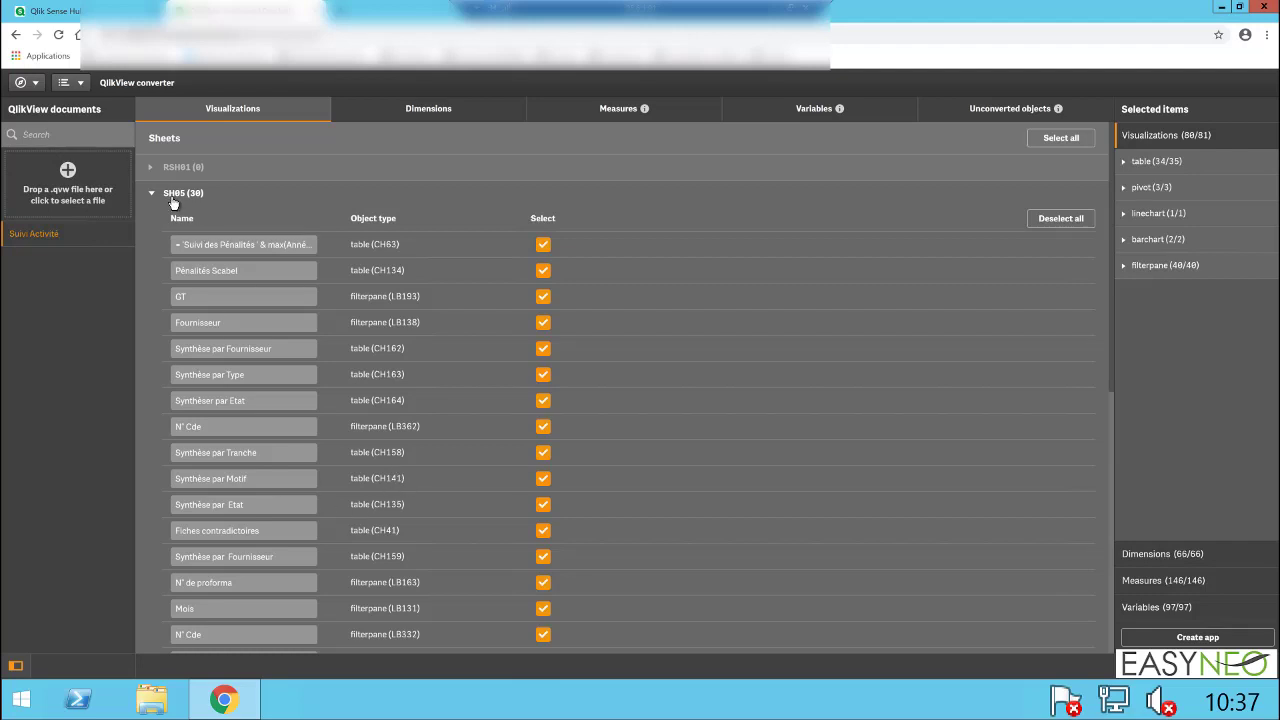
left_click(202, 610)
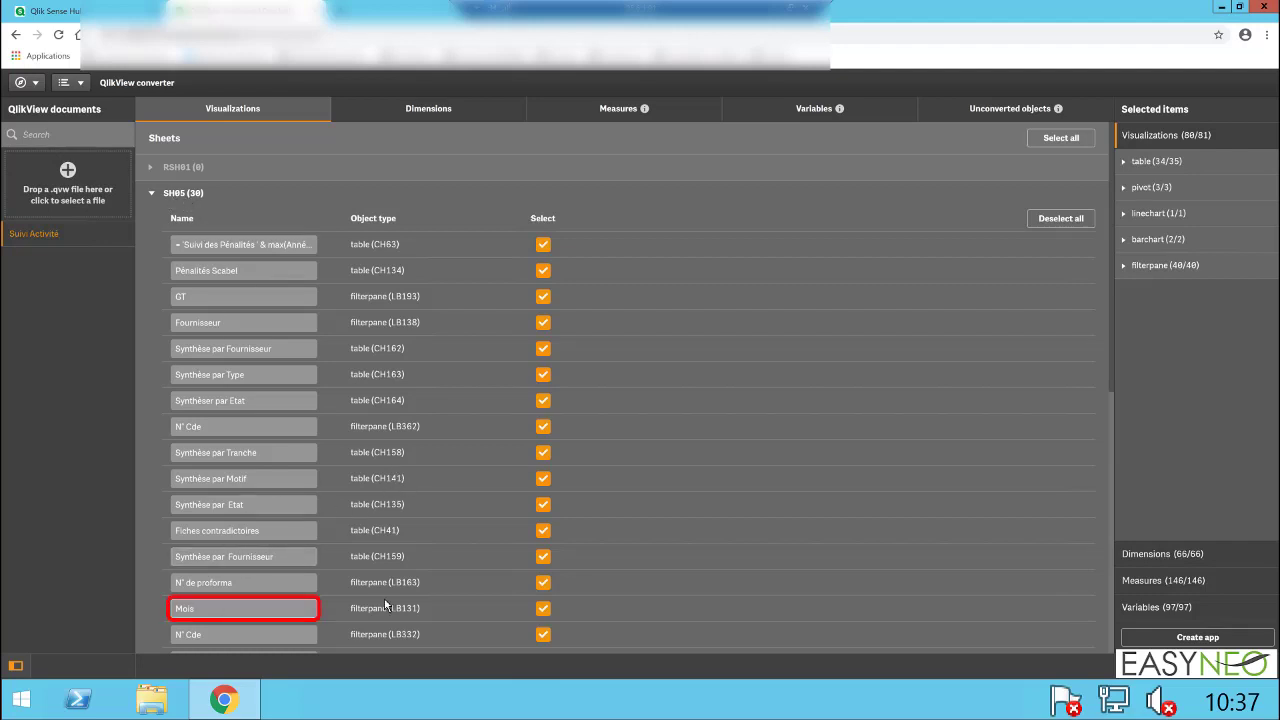
left_click(153, 195)
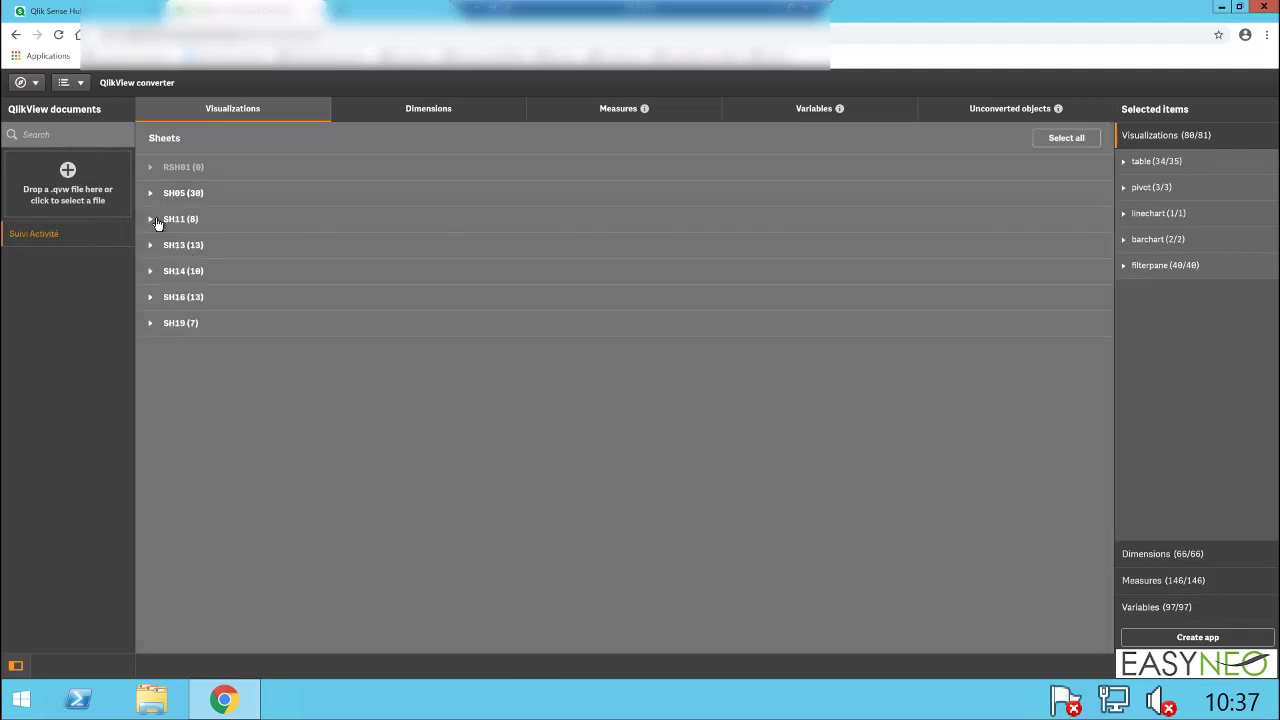
left_click(152, 221)
left_click(152, 220)
left_click(151, 247)
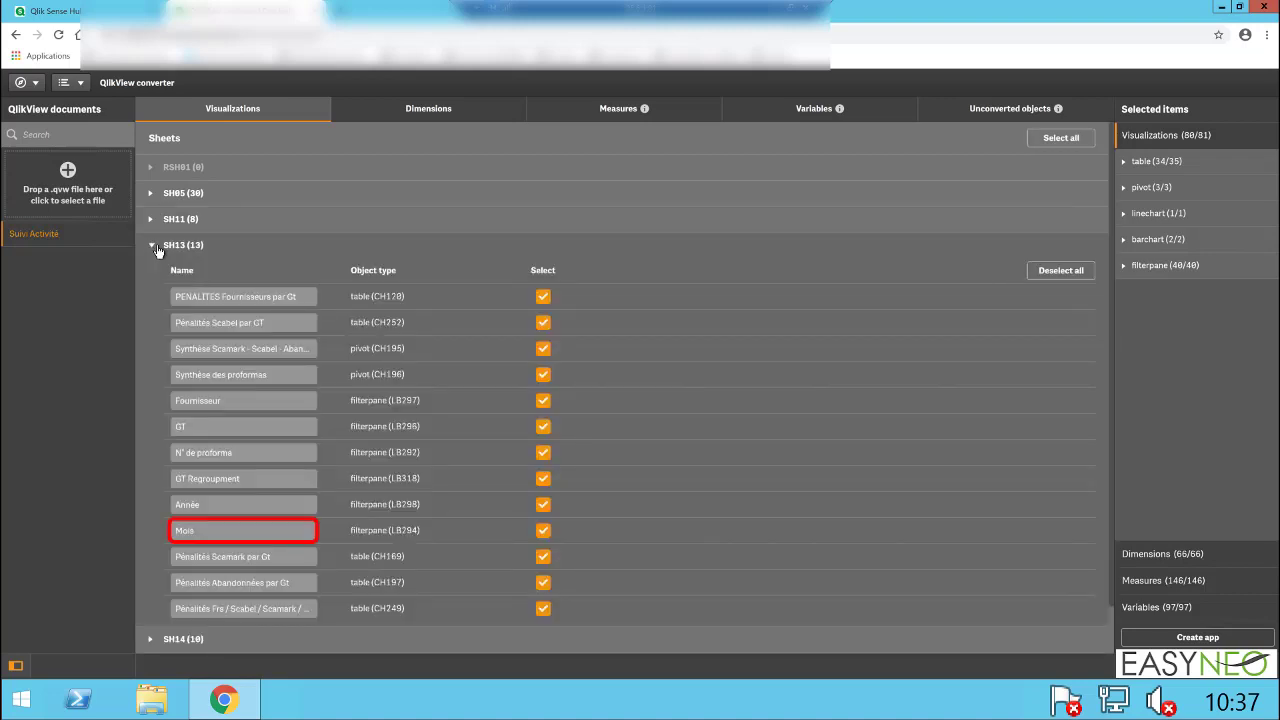
left_click(265, 527)
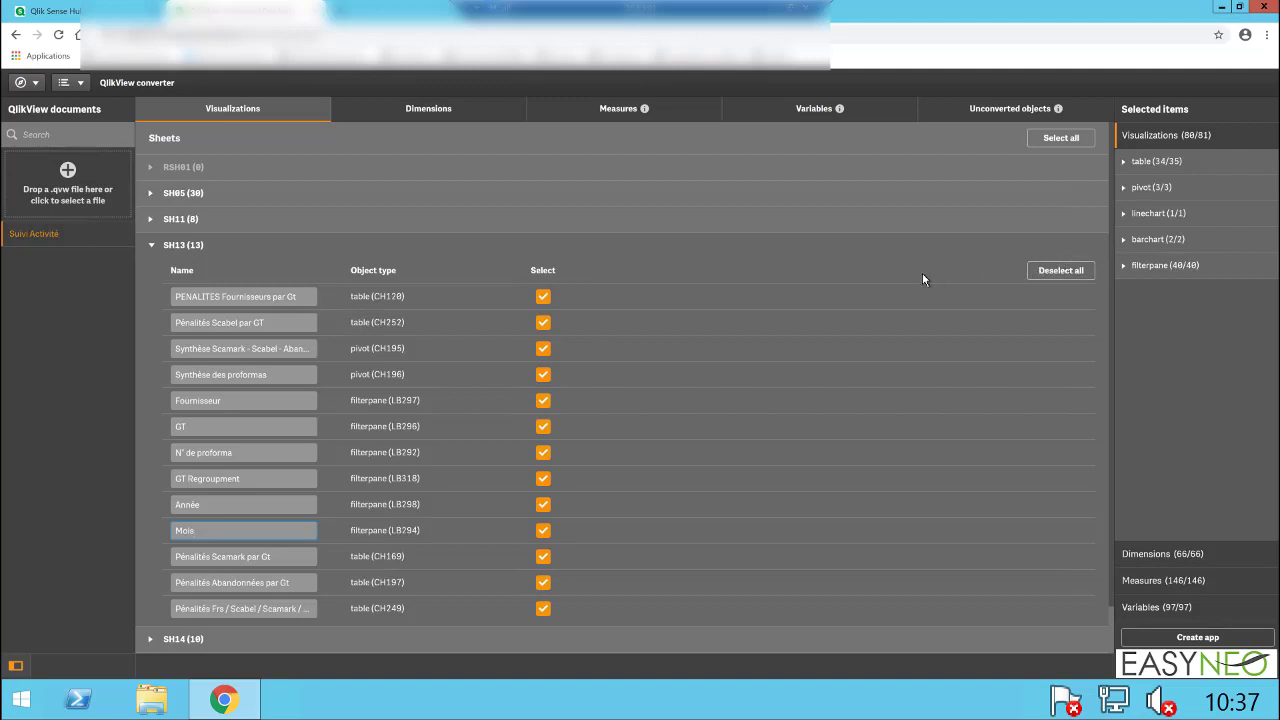
left_click(291, 323)
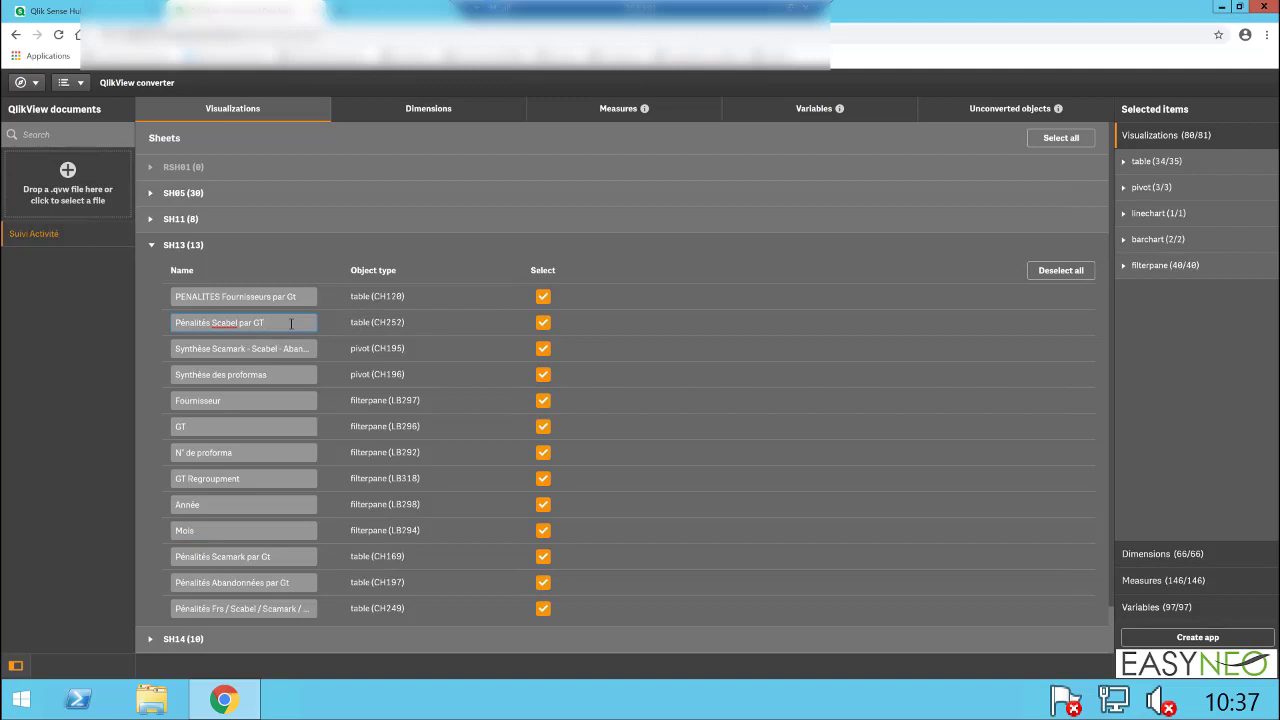
left_click(279, 374)
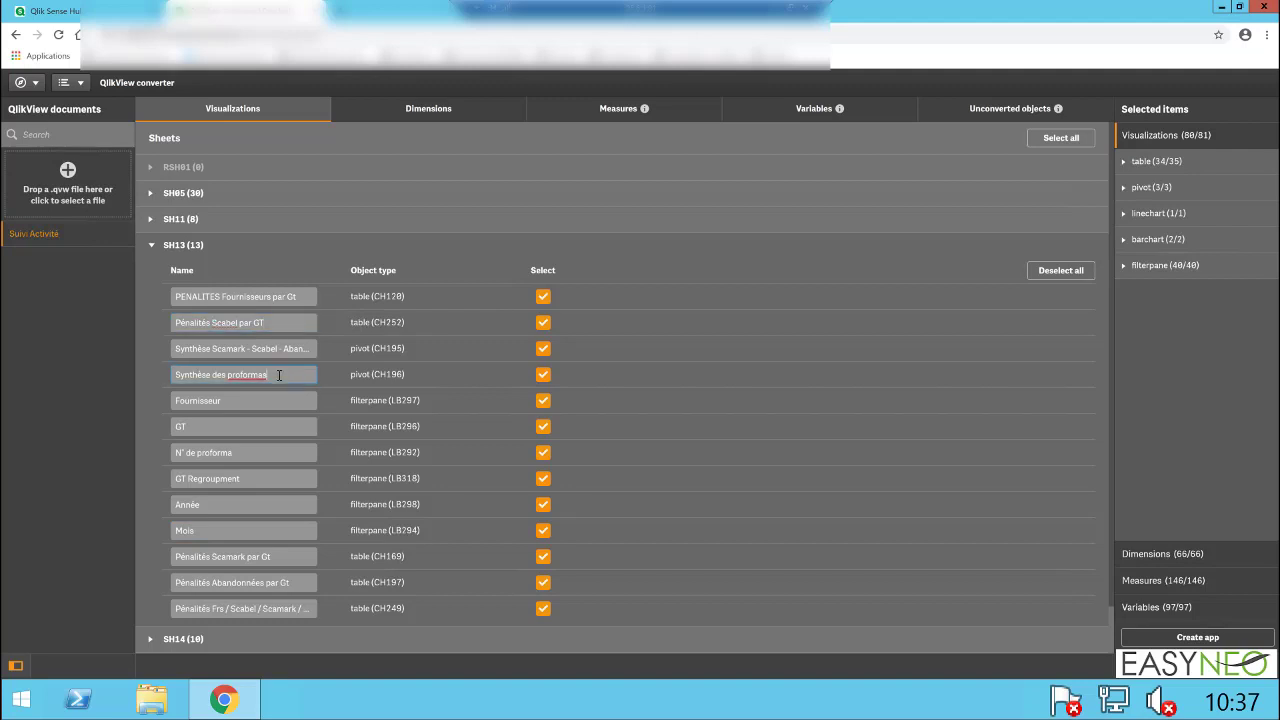
left_click(238, 249)
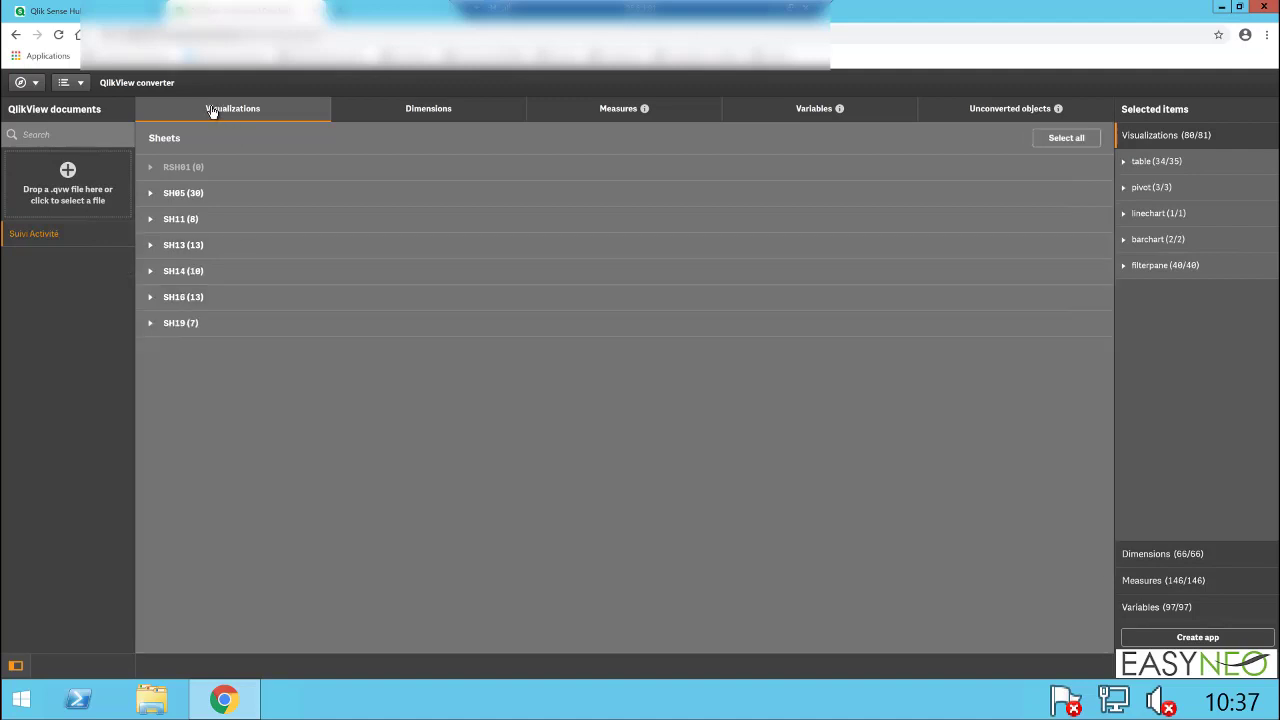
Step: Review the document's dimensions, measures, variables and unconverted objects, as well as the list of selected tables
left_click(367, 113)
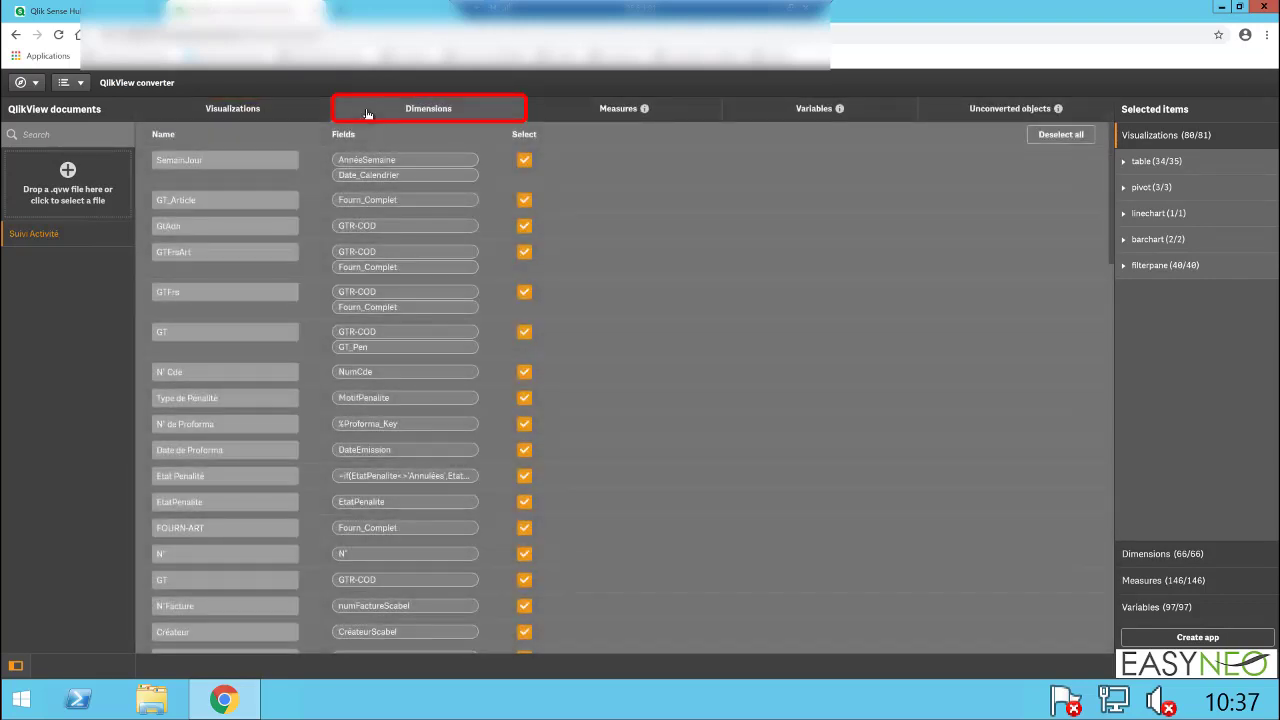
left_click(243, 203)
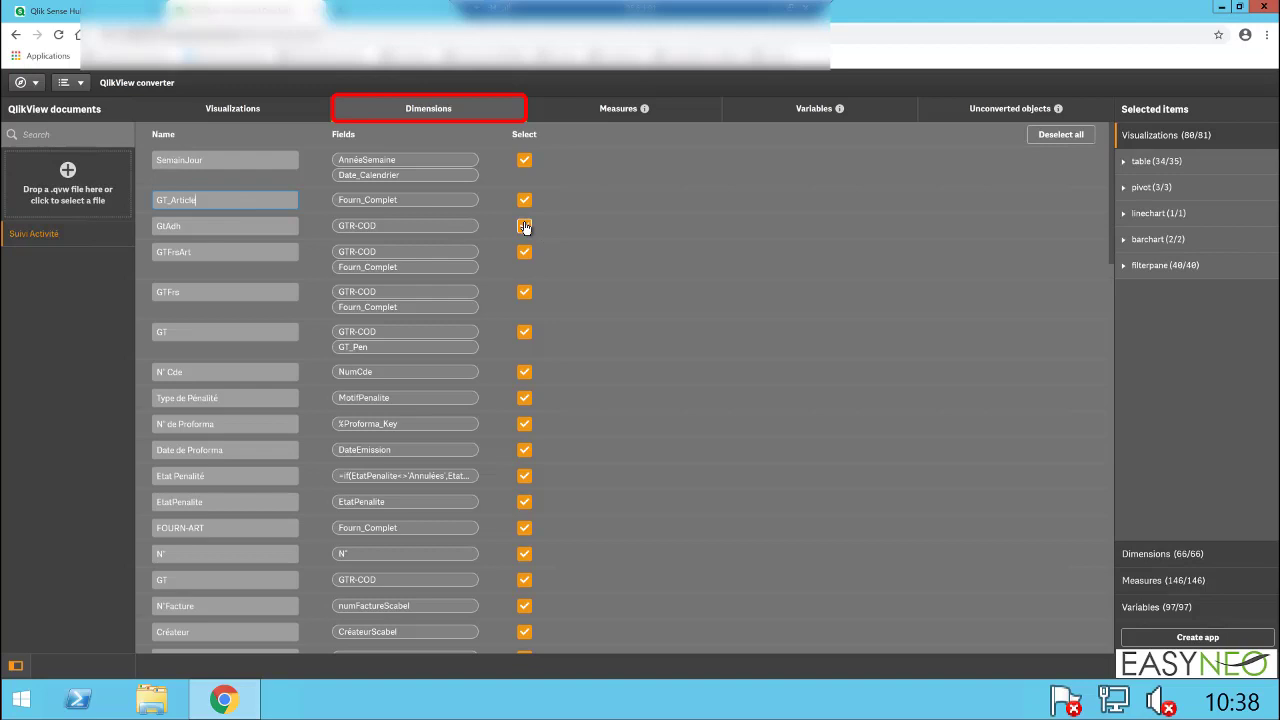
left_click(561, 117)
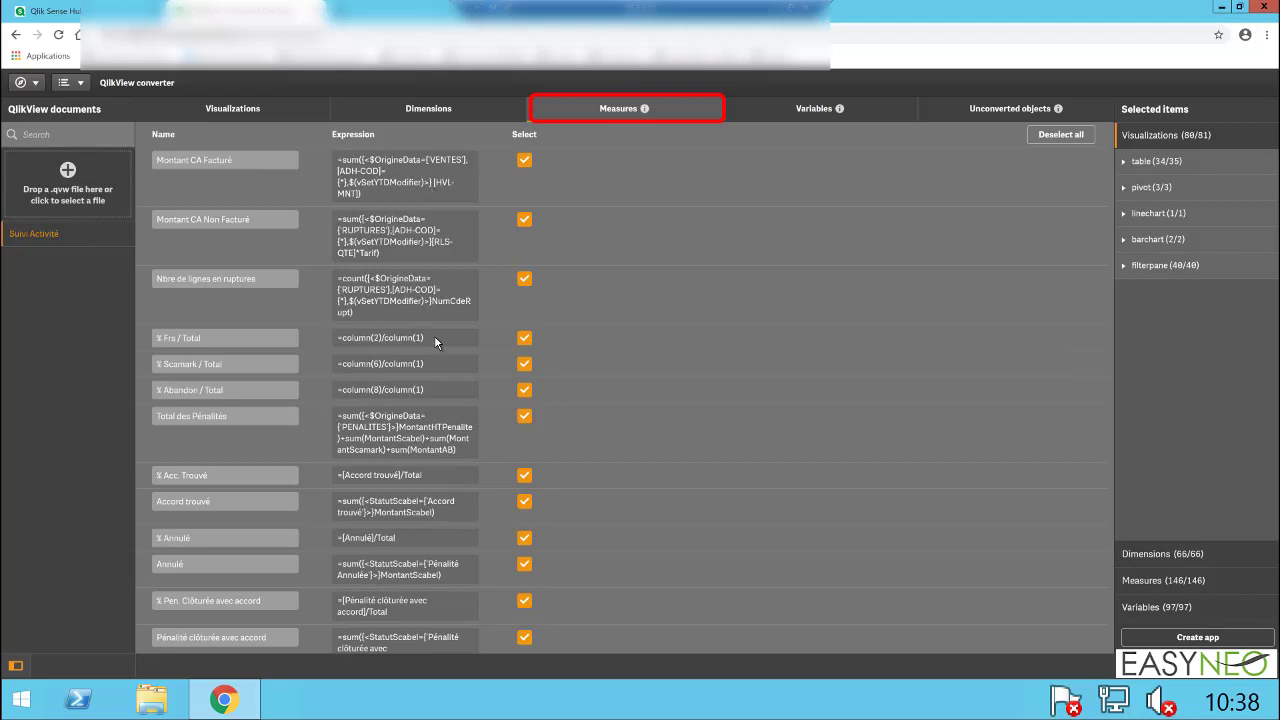
left_click(768, 119)
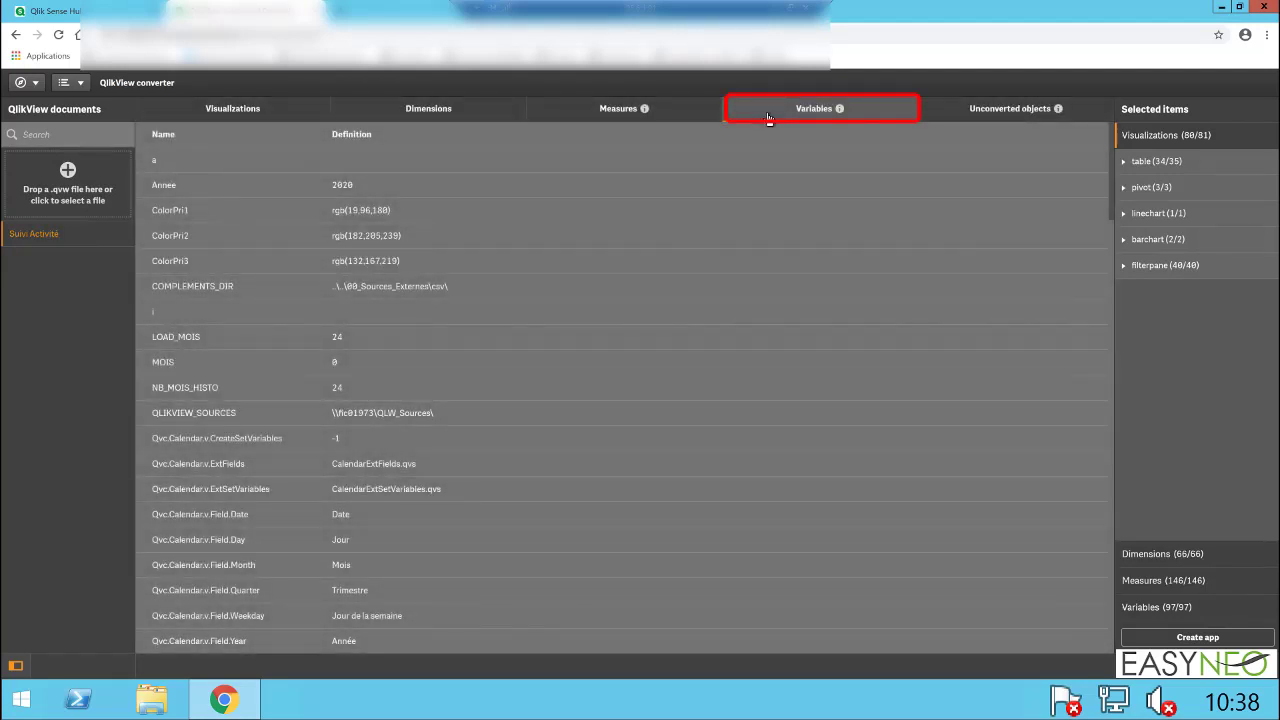
left_click(949, 117)
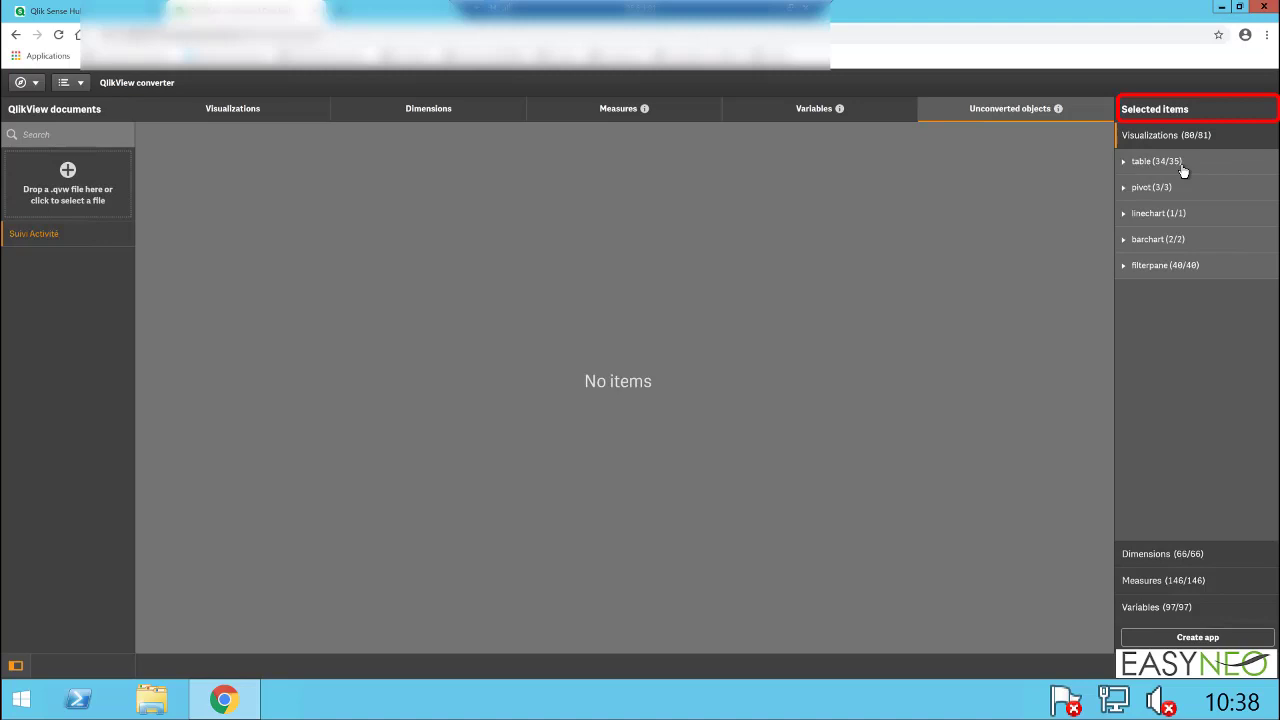
left_click(1126, 164)
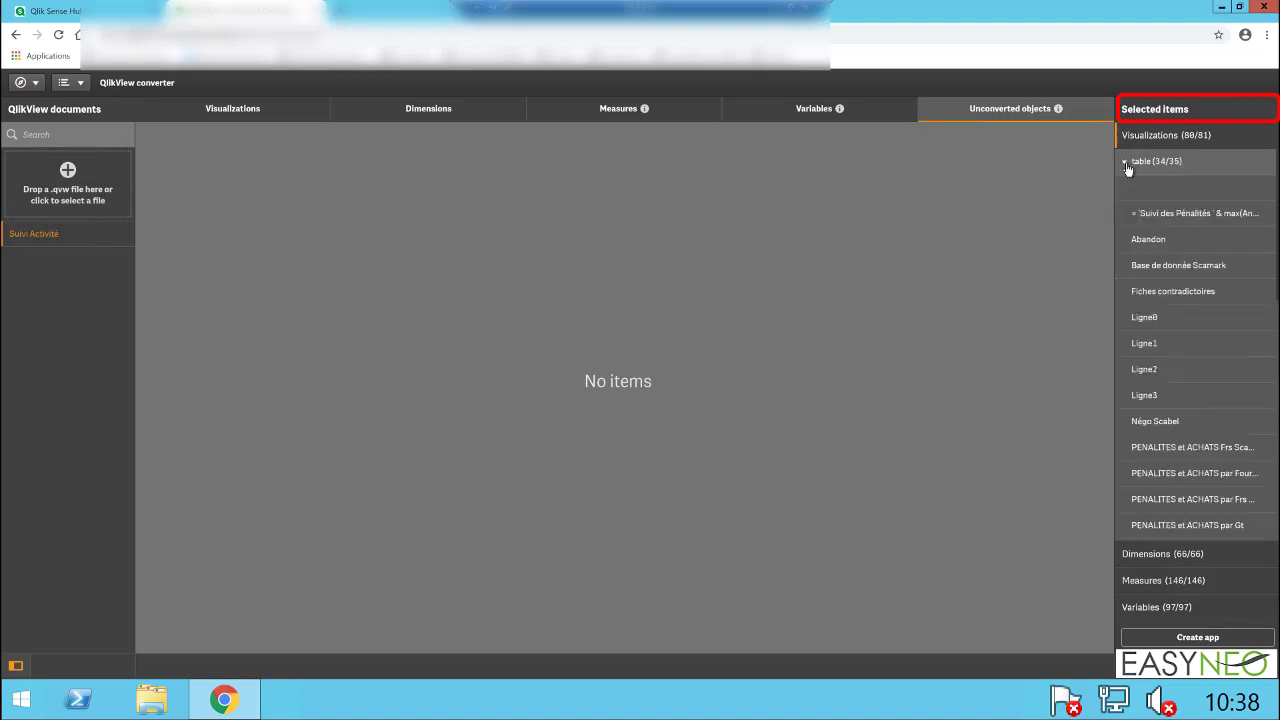
left_click(1126, 164)
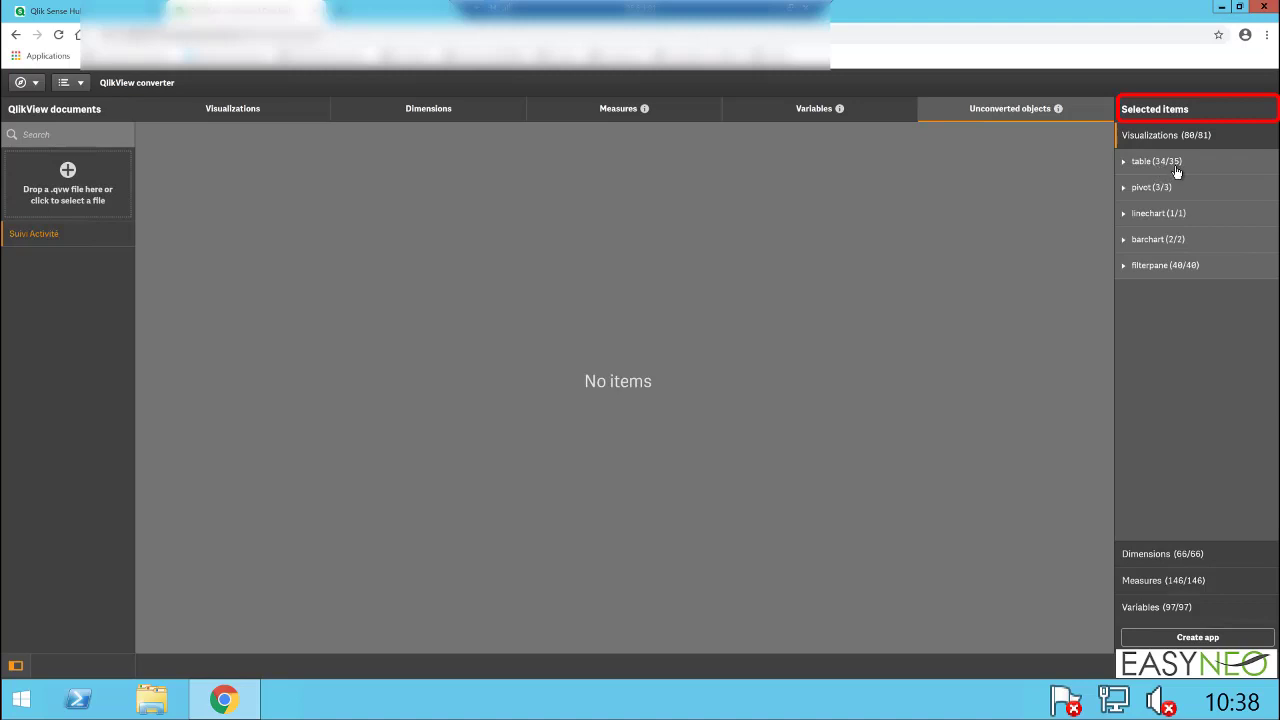
Step: Select all visualizations for conversion and review the selected dimensions, measures and variables
left_click(284, 114)
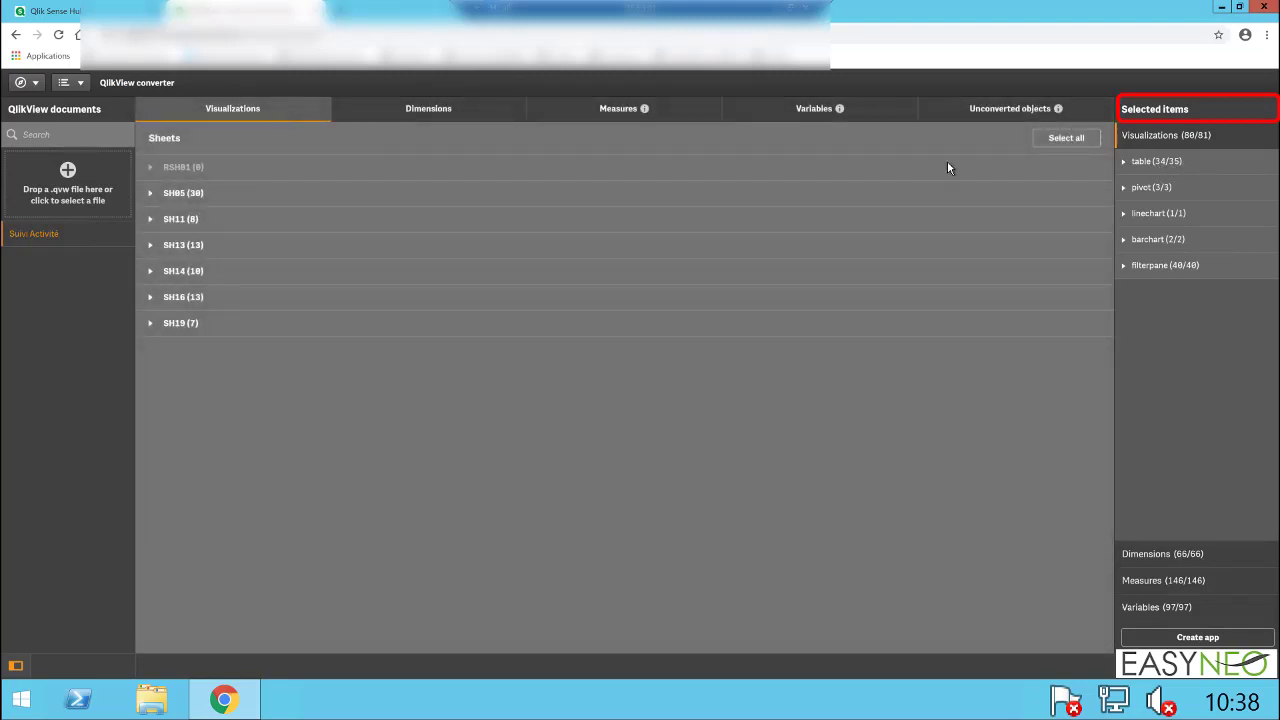
left_click(1063, 141)
left_click(1155, 555)
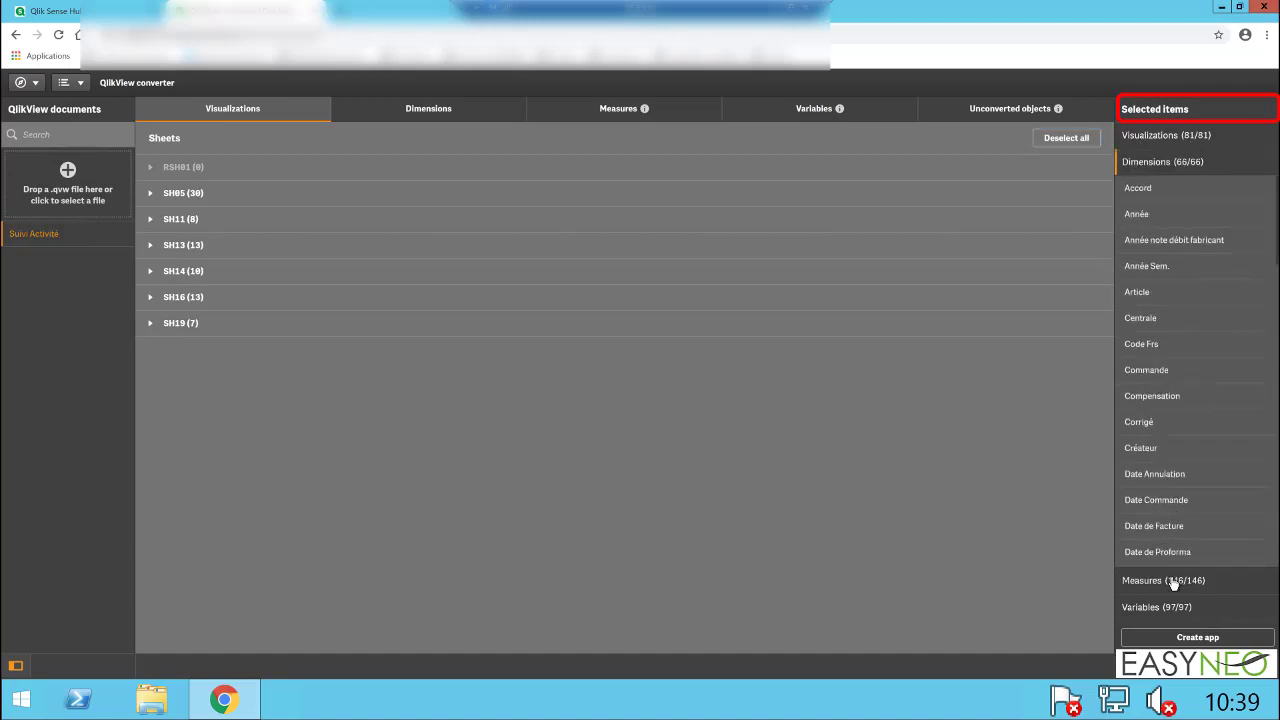
left_click(1175, 579)
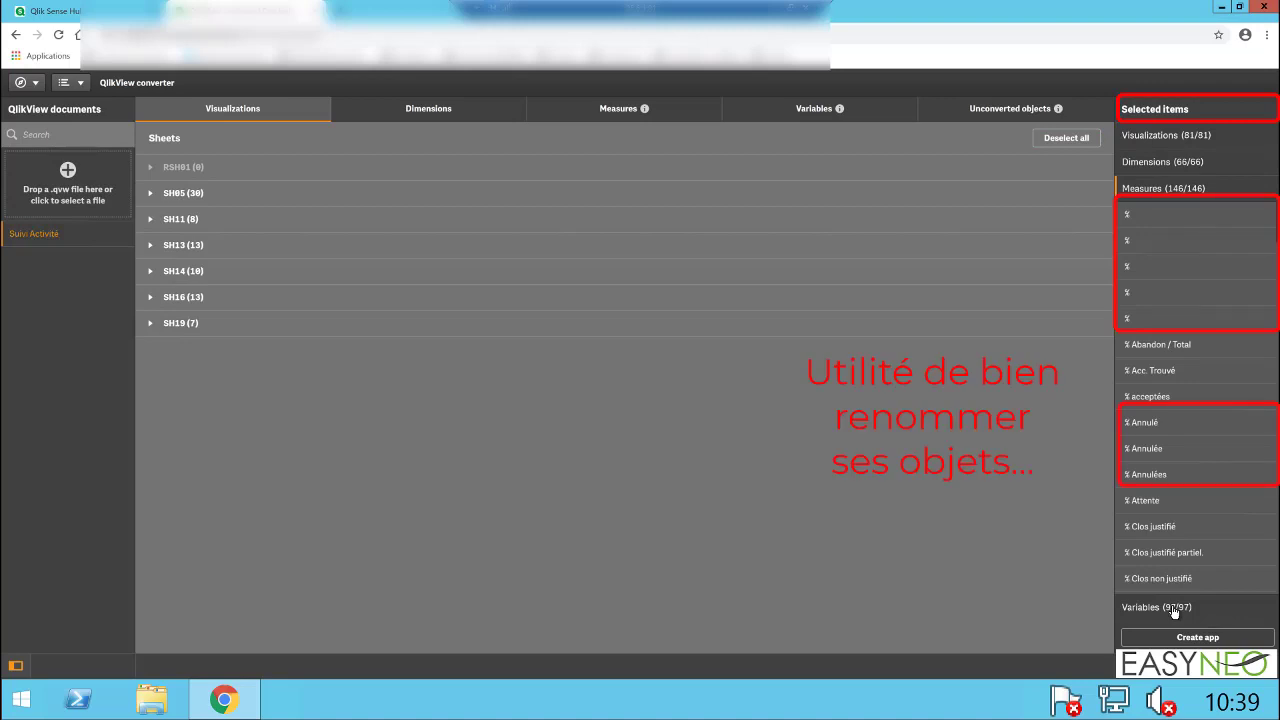
left_click(1174, 608)
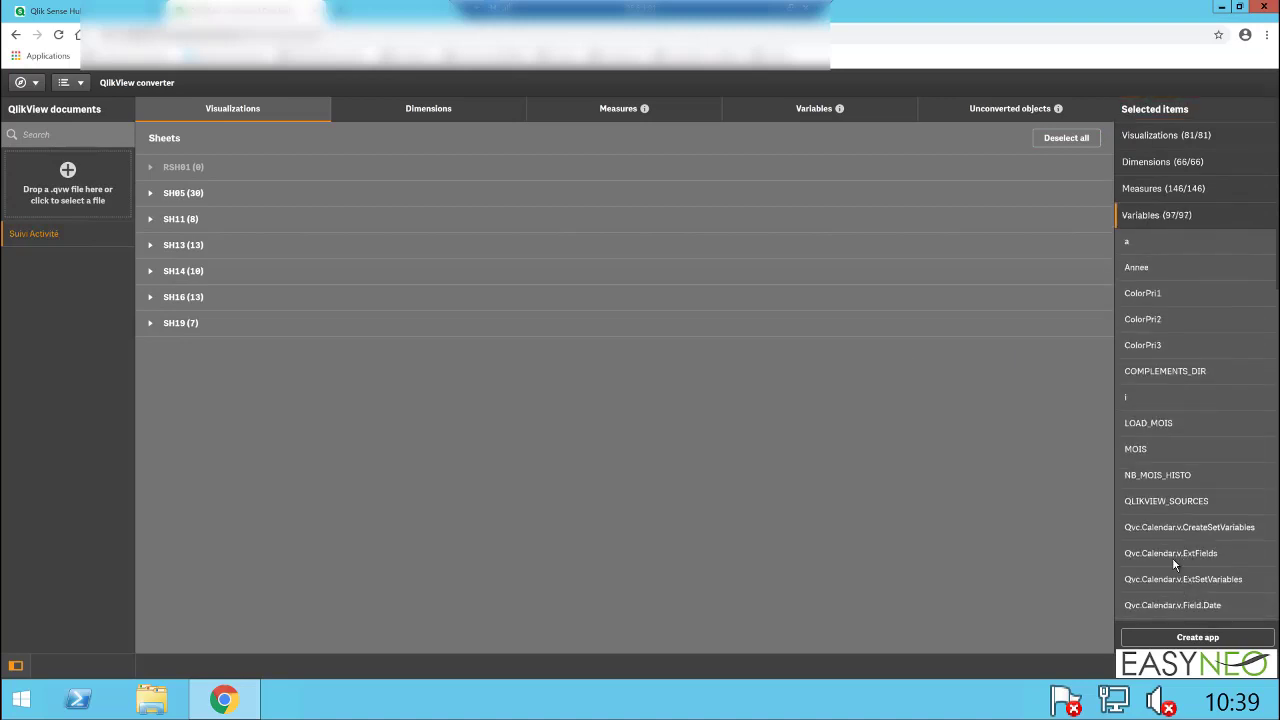
Step: Create the Qlik Sense app from the selected items, then return to the hub and refresh its app list
left_click(1164, 638)
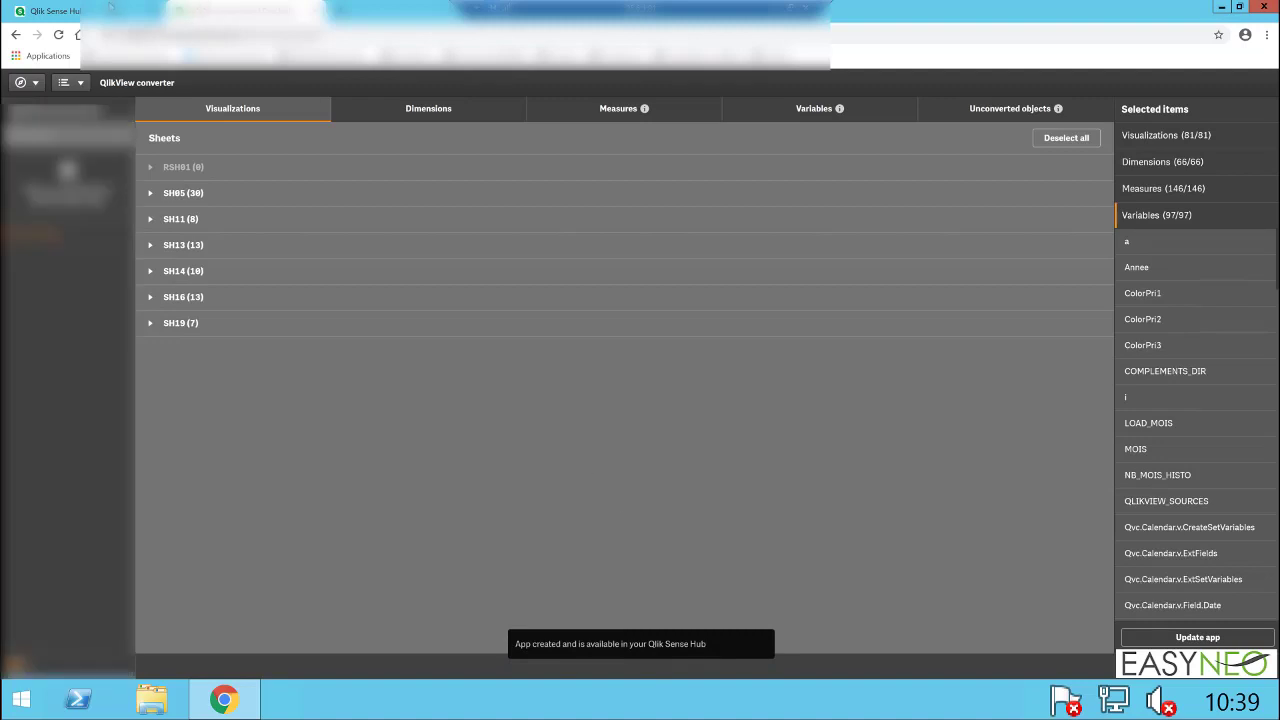
left_click(110, 7)
key("F5")
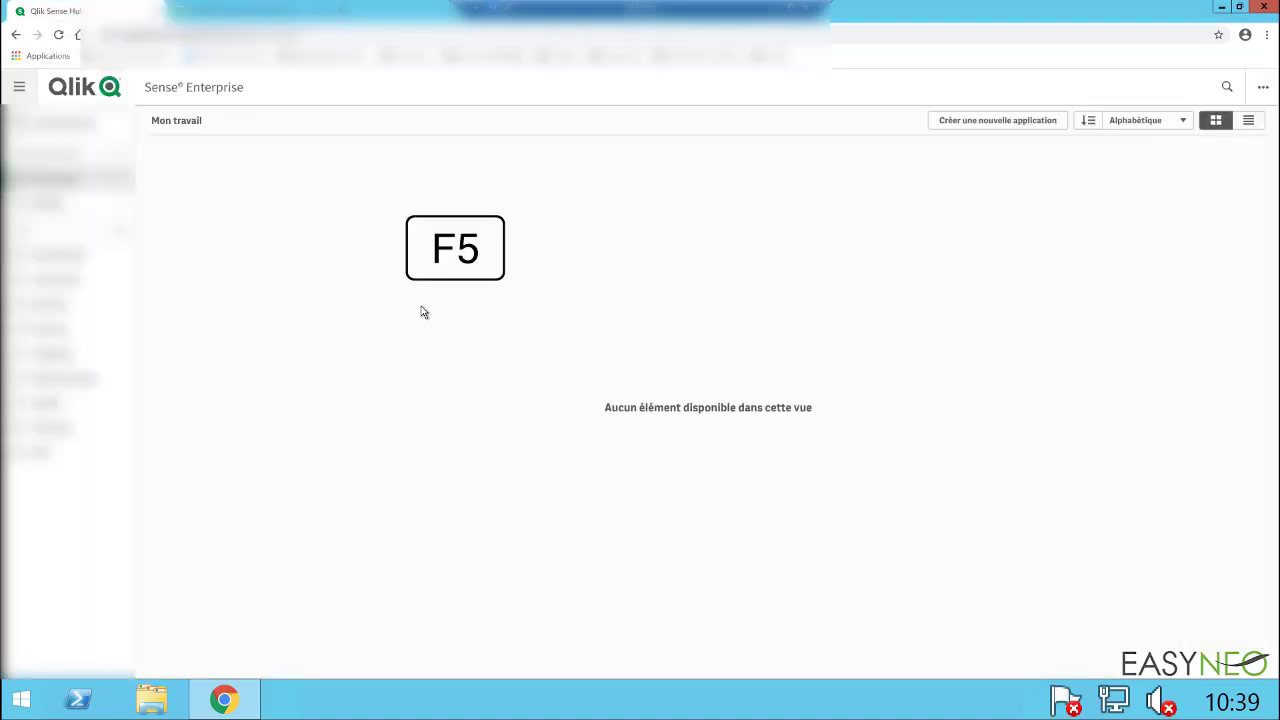